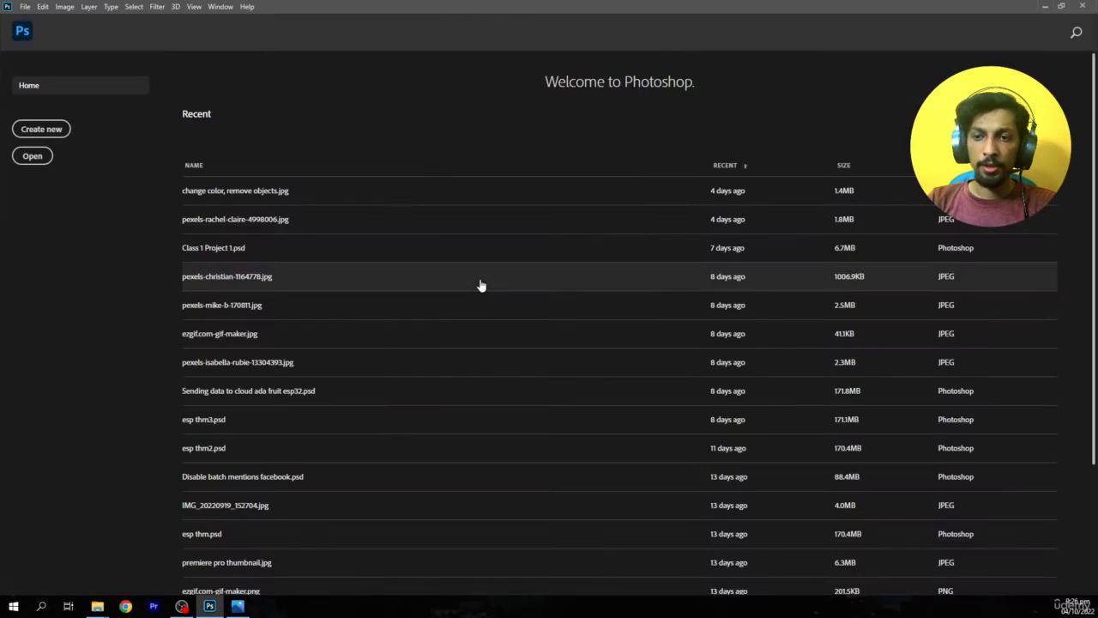
Switch to File Explorer and open pexels-isabella-rubie-13304393 from the GFX design course folder in Photoshop.
click(1046, 7)
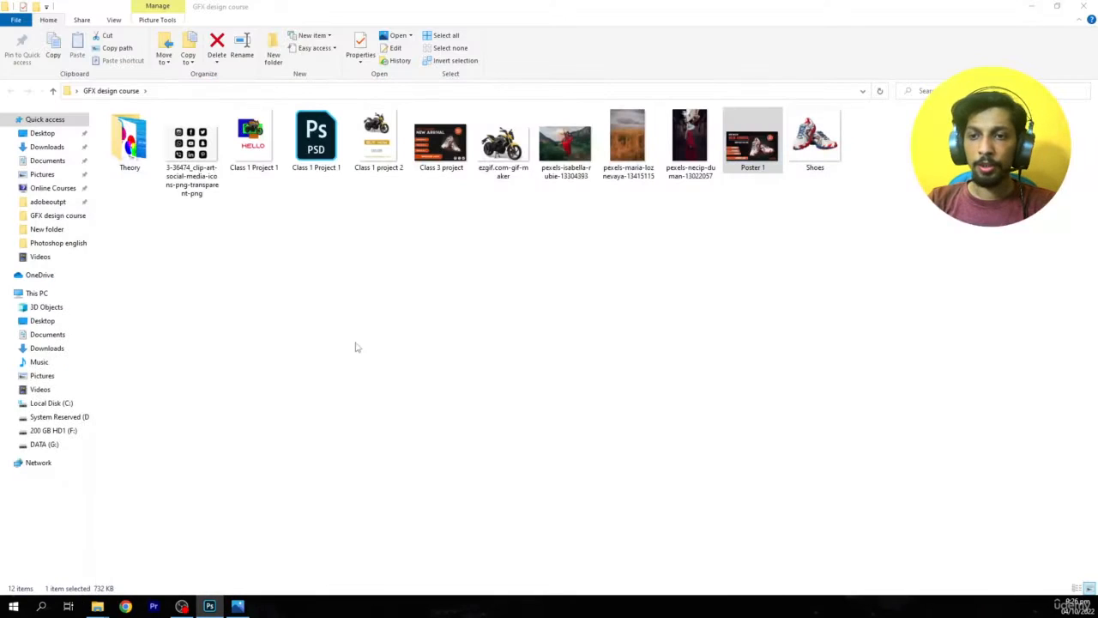
ctrl+scroll(667, 300, up, 3)
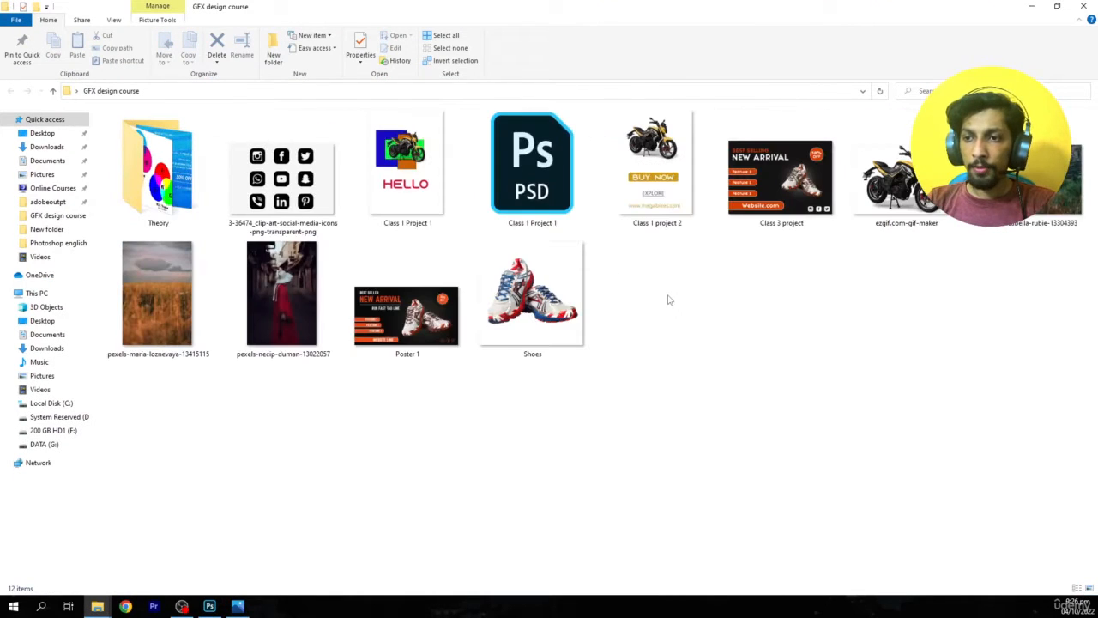
click(280, 324)
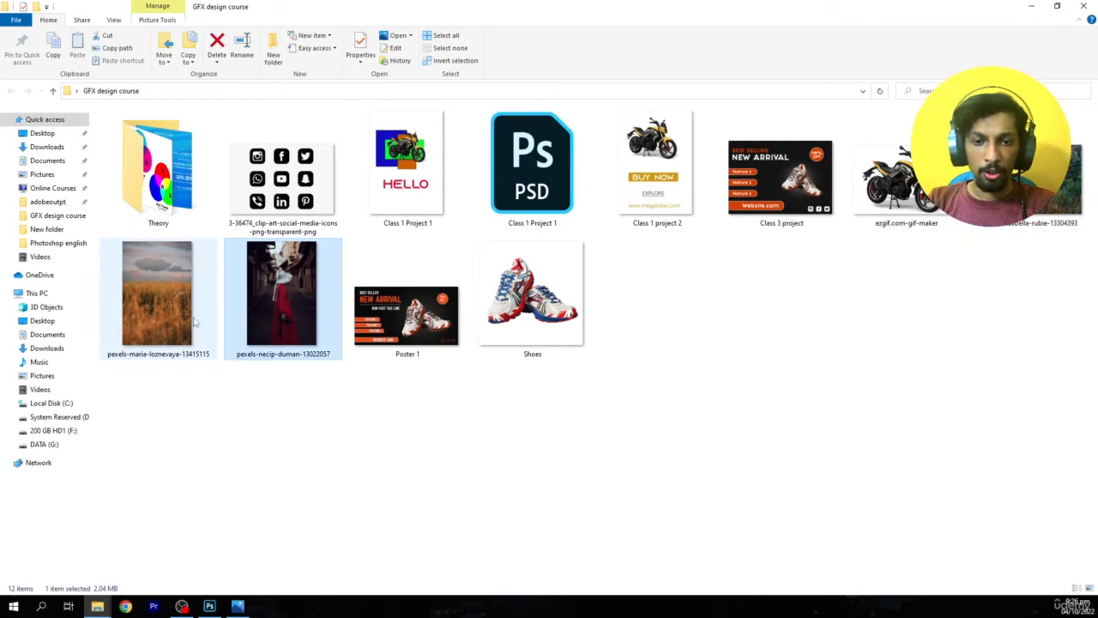
click(183, 319)
ctrl+scroll(553, 240, down, 3)
click(553, 240)
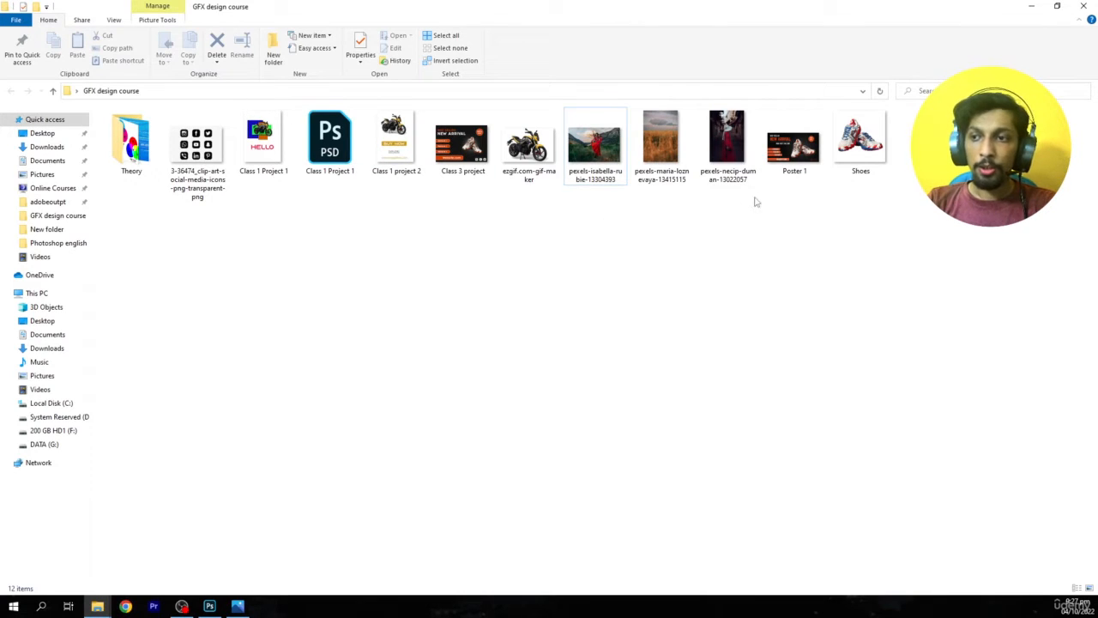
drag(742, 224, 625, 226)
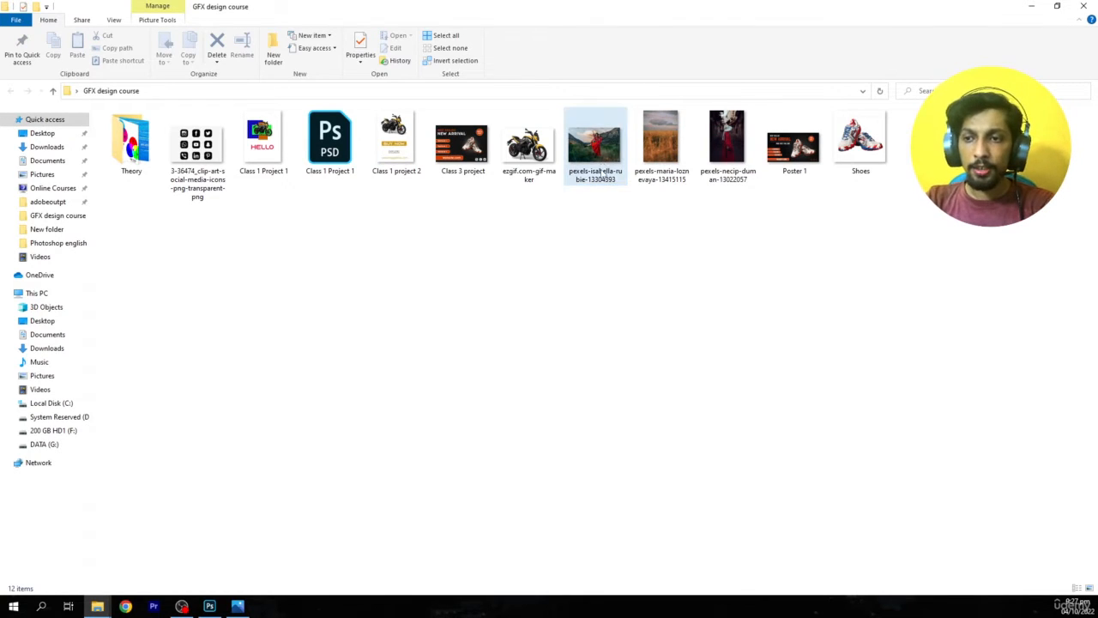
click(601, 152)
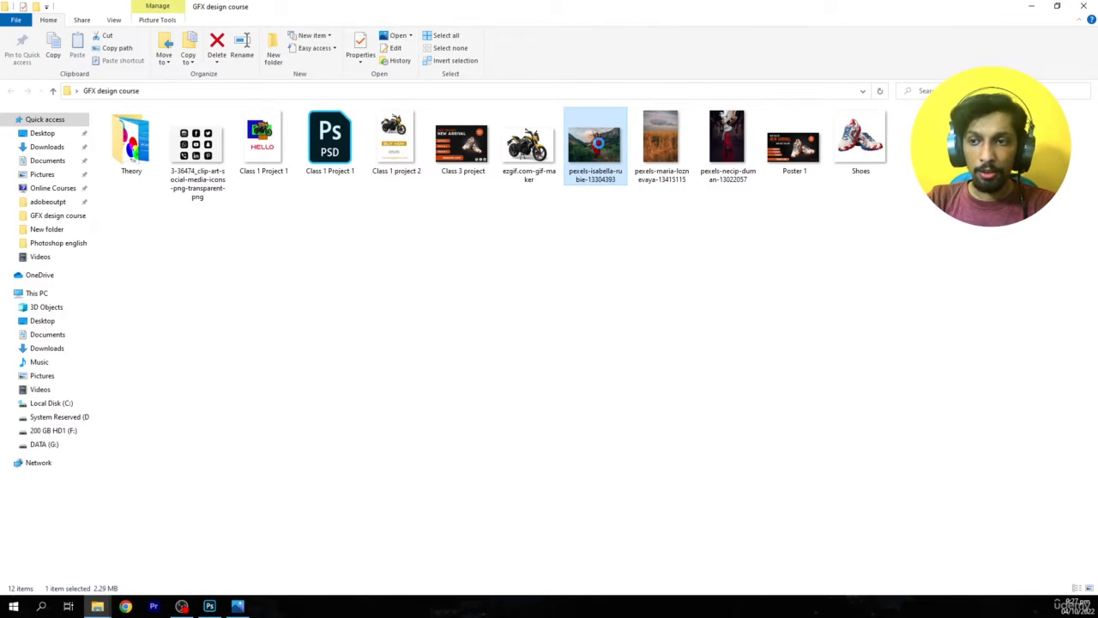
right_click(598, 144)
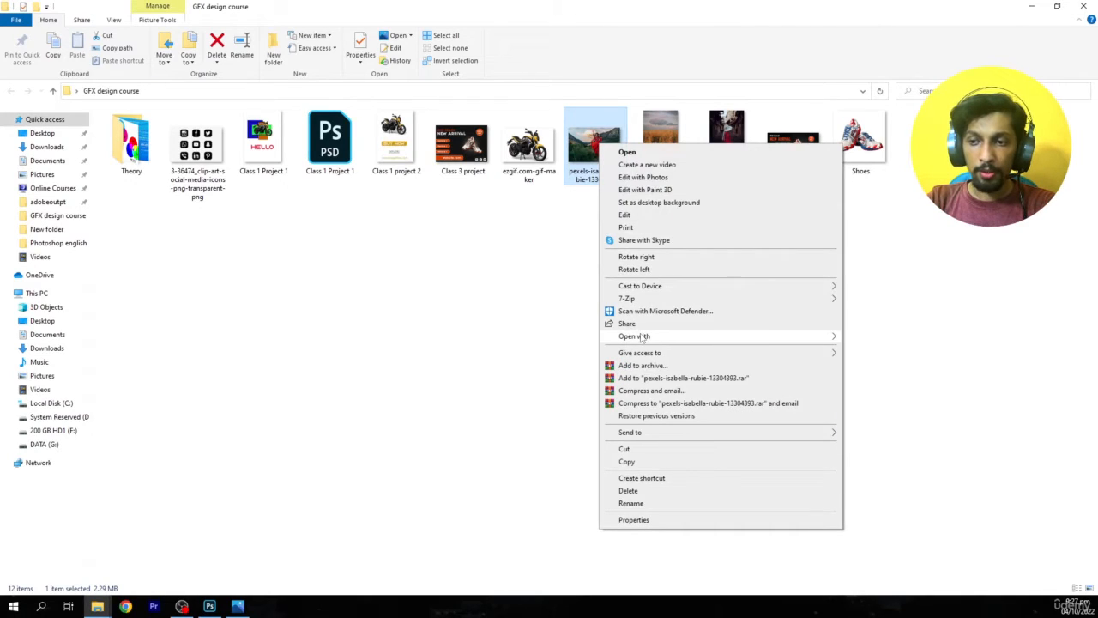
mouse_move(811, 339)
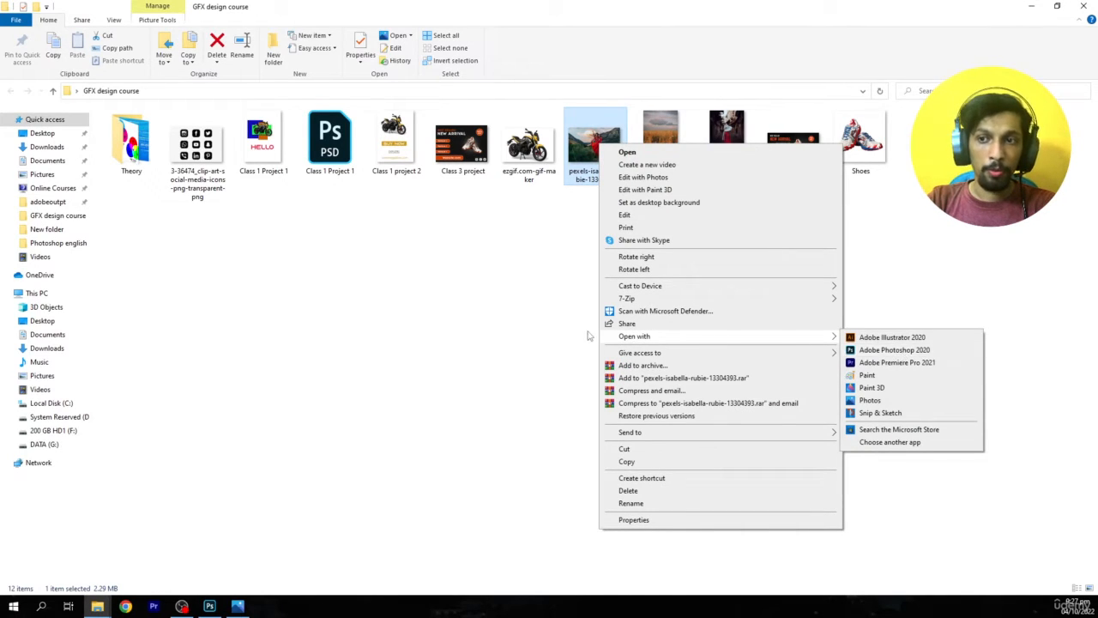
click(589, 335)
drag(591, 185, 120, 284)
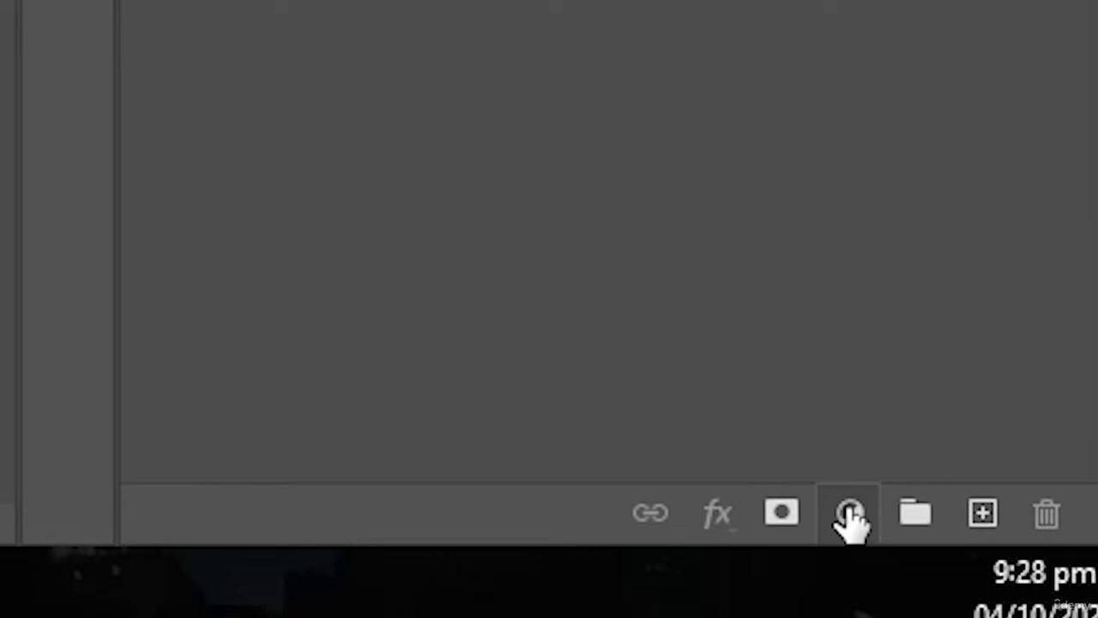
Add a Solid Color fill layer in fully saturated bright green above the Background layer.
click(850, 513)
click(1024, 385)
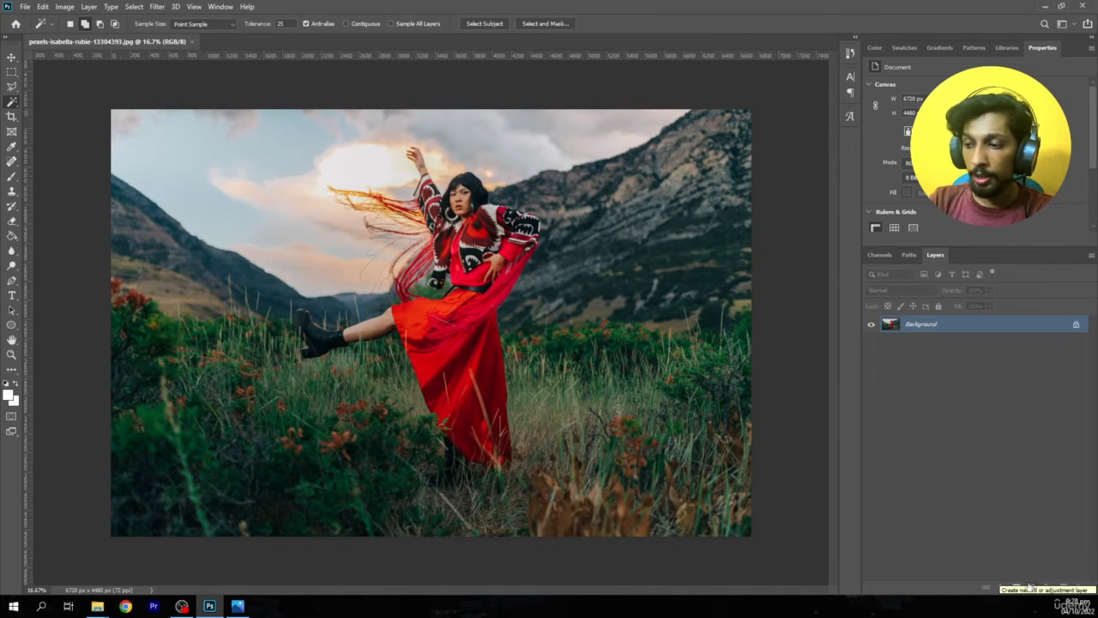
click(1030, 585)
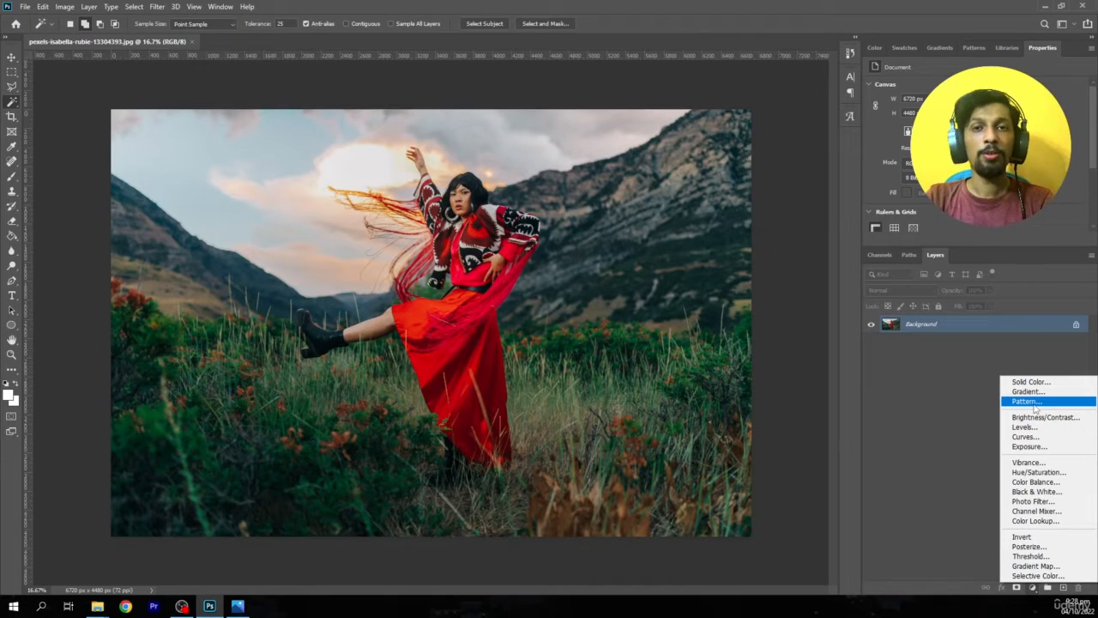
click(1030, 382)
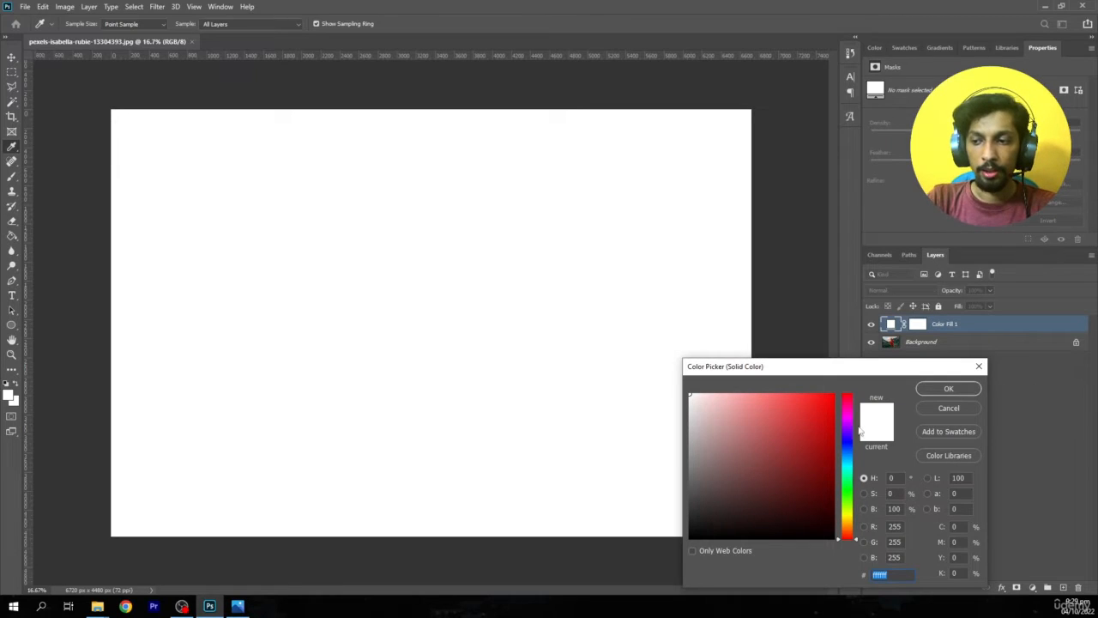
click(848, 457)
drag(810, 443, 834, 416)
click(847, 497)
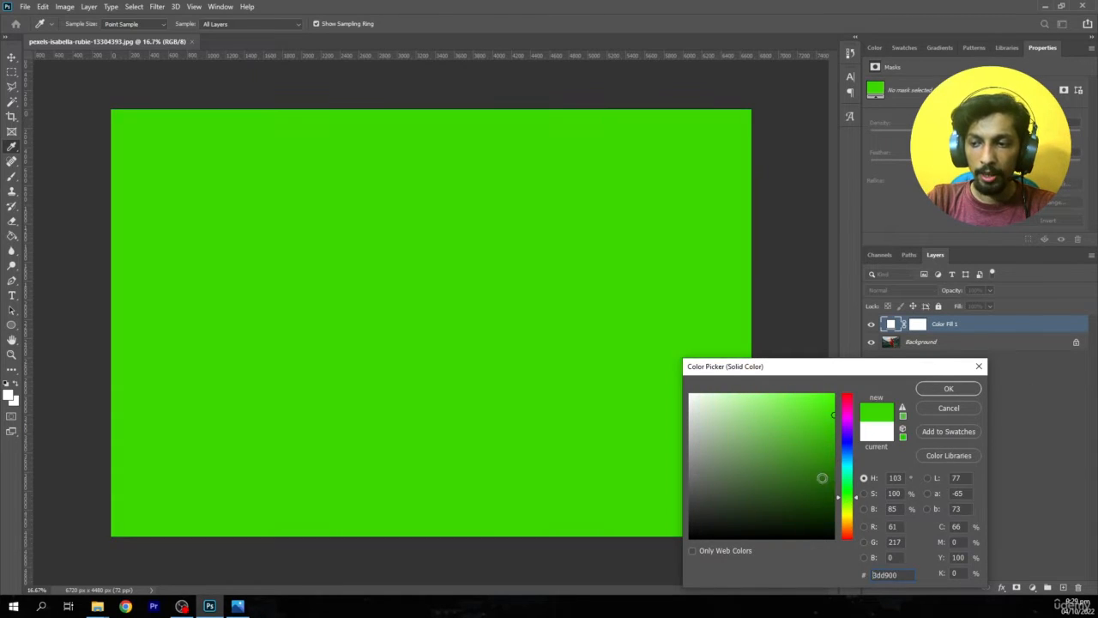
click(833, 394)
click(947, 389)
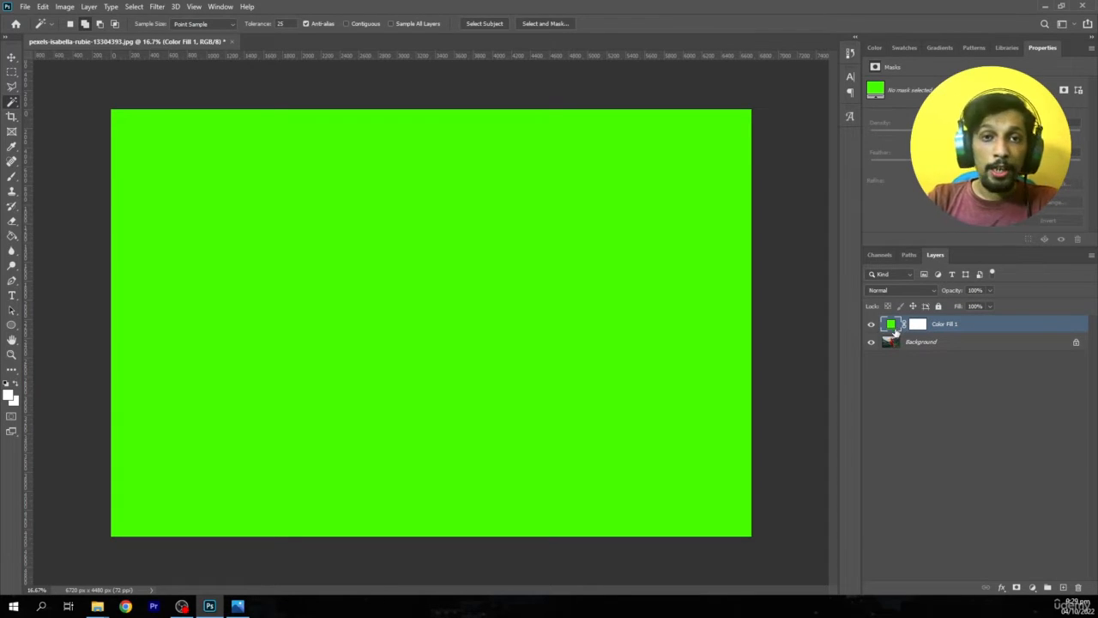
Reduce the green color fill layer's opacity to 38% and delete the layer.
click(989, 291)
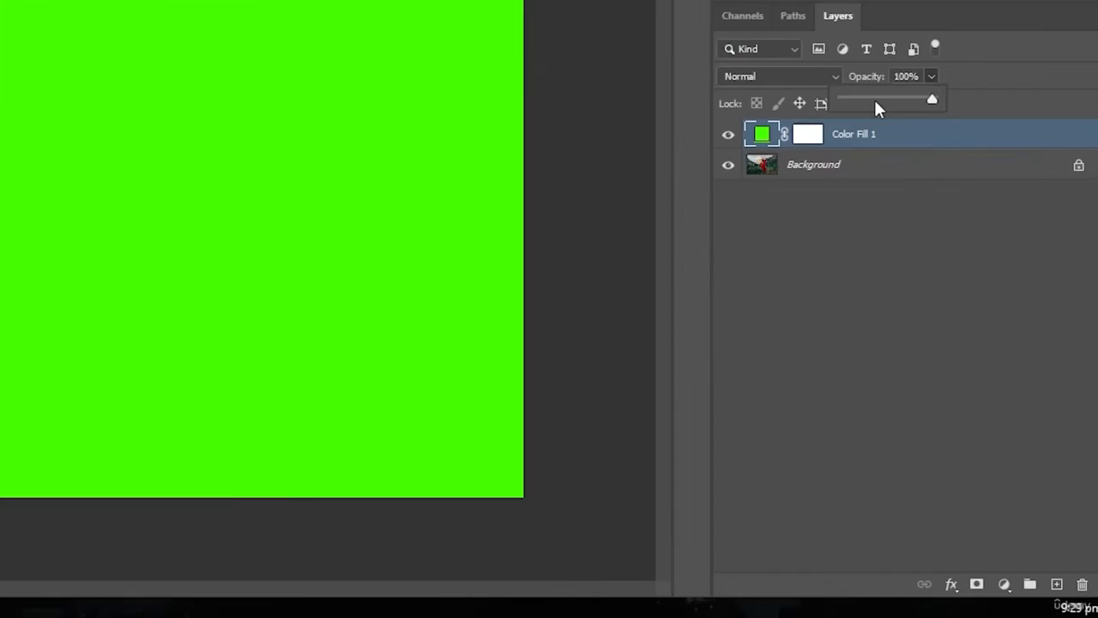
mouse_move(873, 97)
mouse_down()
mouse_move(887, 101)
mouse_move(878, 103)
mouse_up()
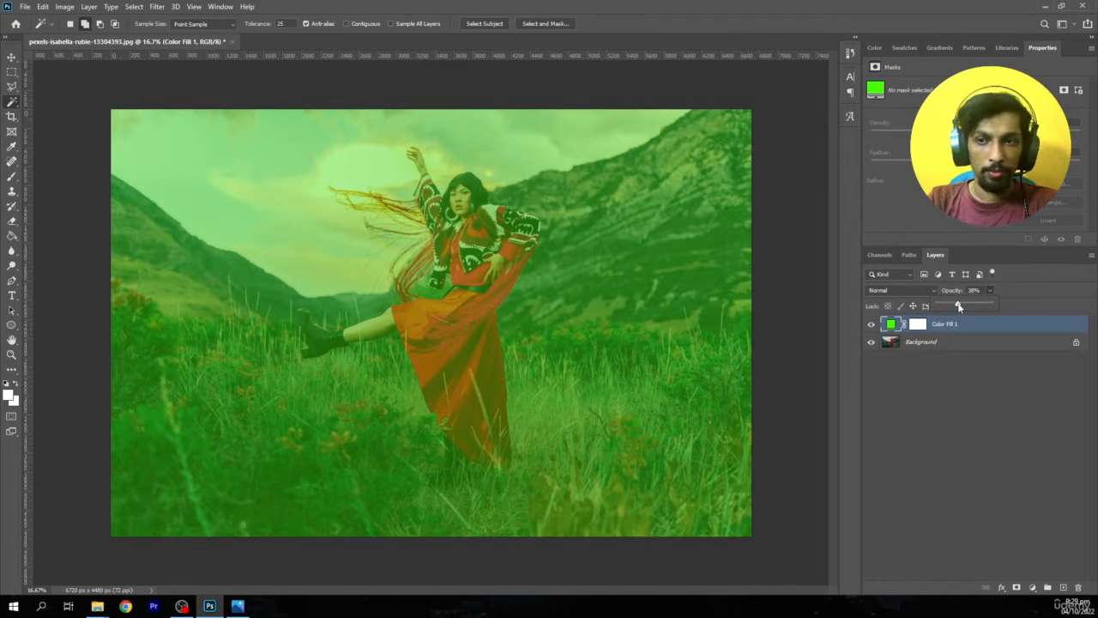
click(888, 328)
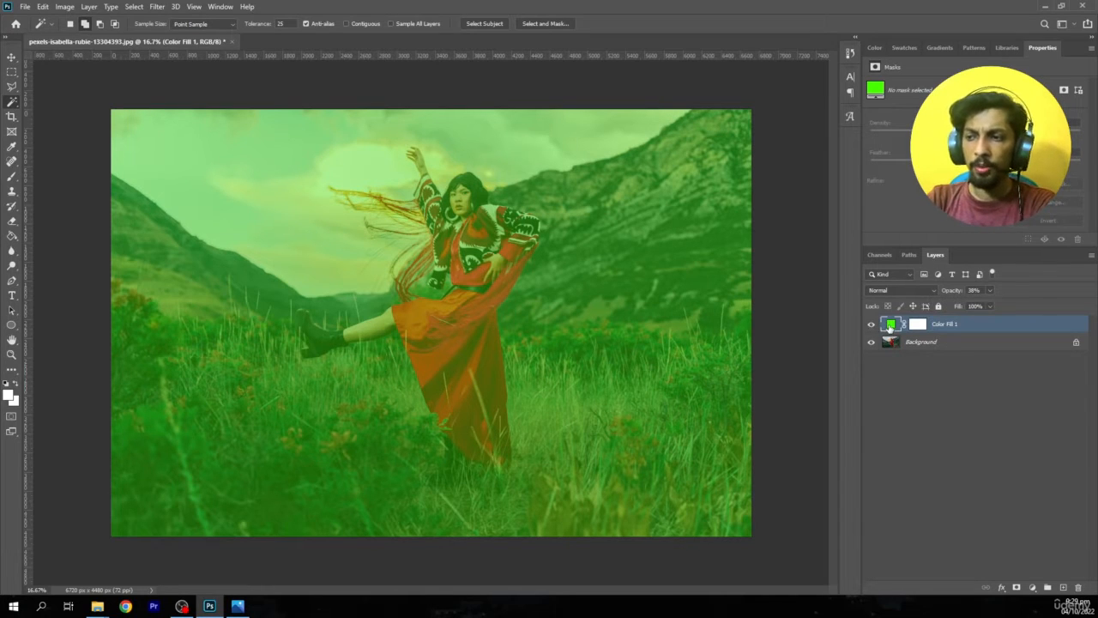
click(1077, 587)
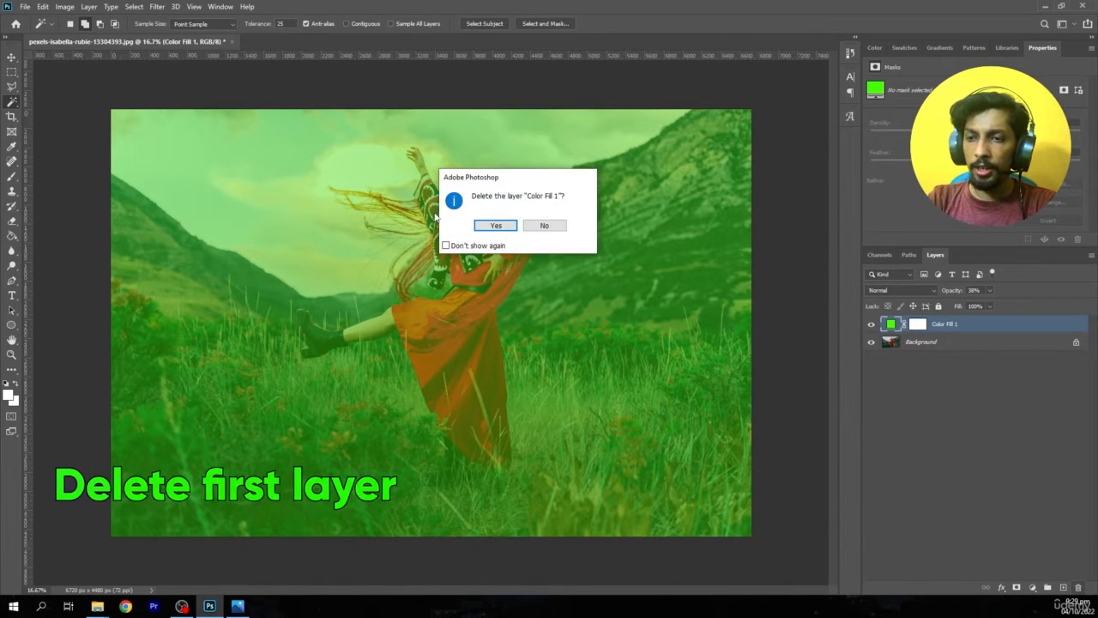
key(Return)
Add a Gradient fill layer above the photo using the purple-to-pink preset from the Reds group.
click(1034, 588)
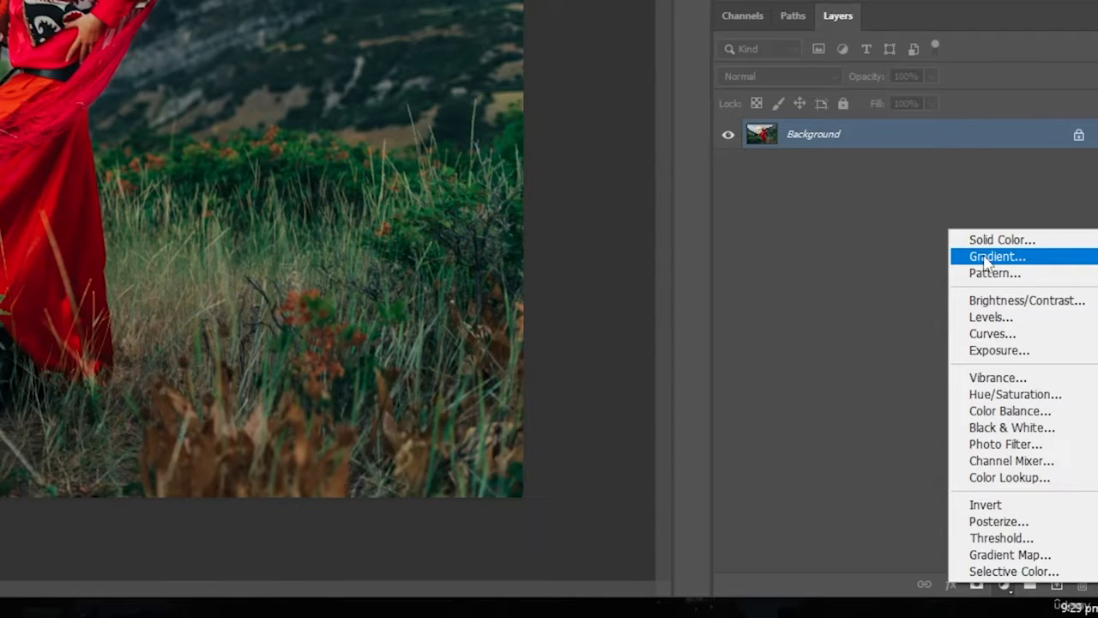
click(985, 257)
click(724, 200)
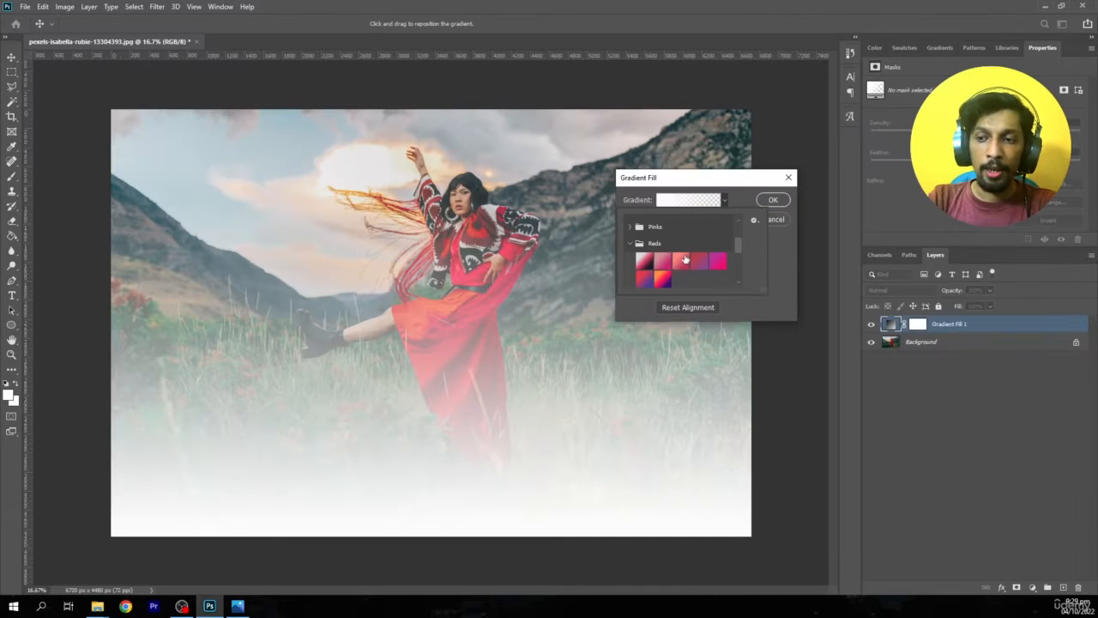
click(676, 263)
click(681, 261)
click(698, 262)
click(717, 262)
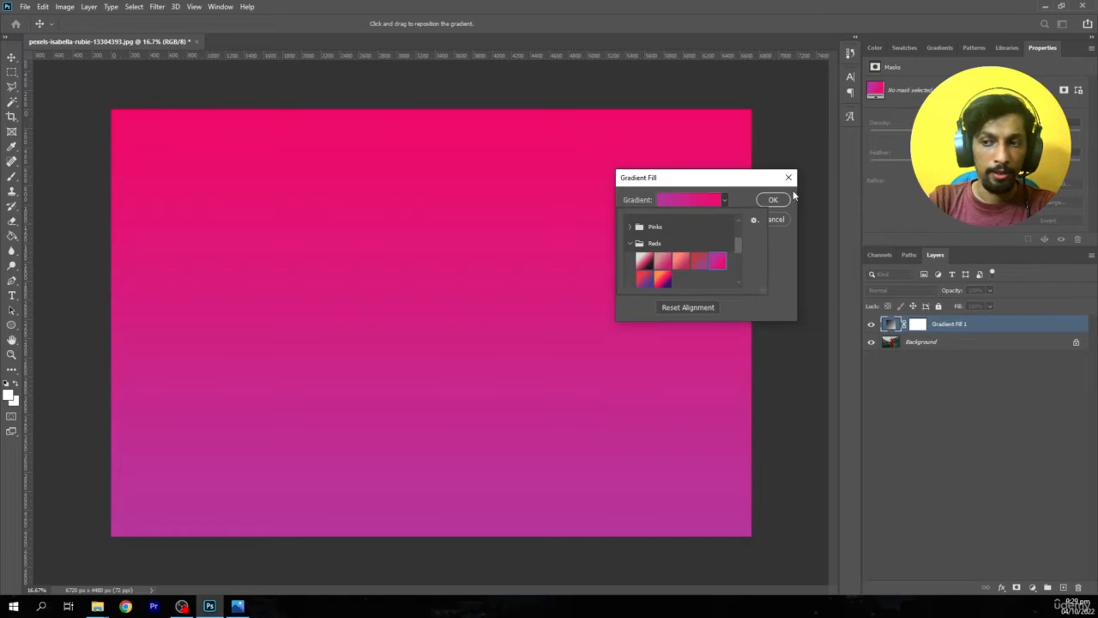
click(775, 200)
Reduce the gradient fill layer's opacity to 50% and delete the layer.
click(989, 290)
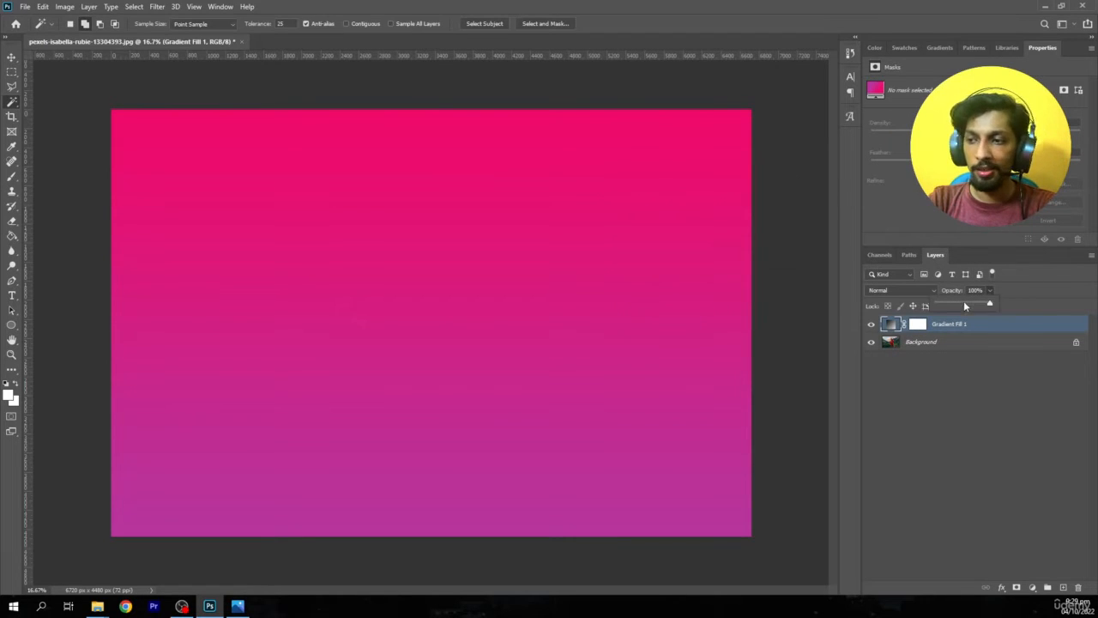
drag(964, 300, 934, 303)
click(889, 327)
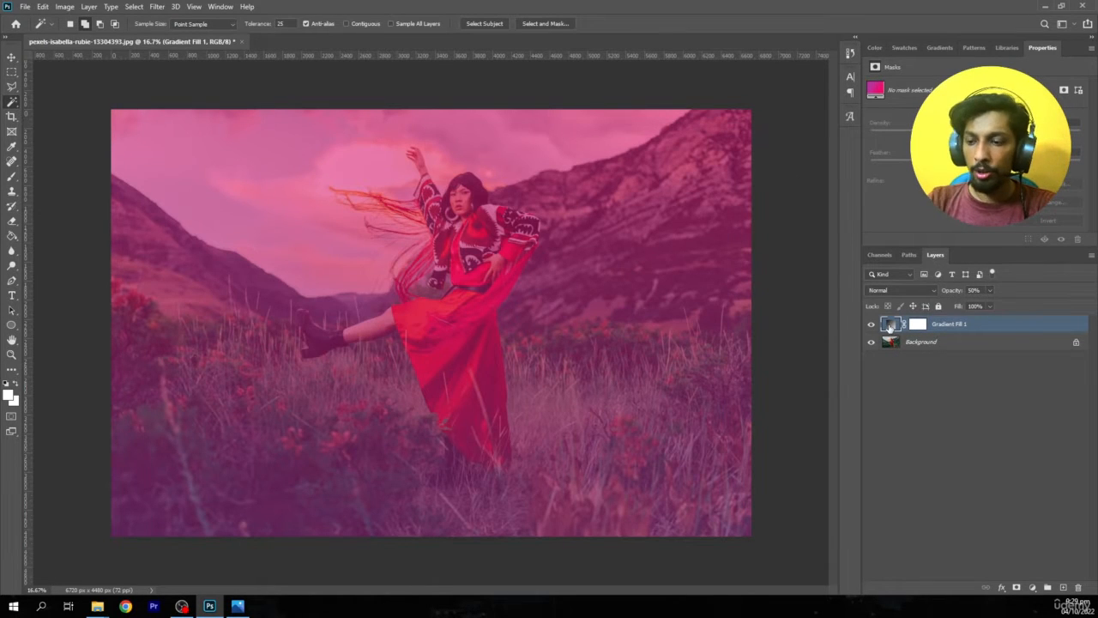
key(Delete)
Try a Pattern fill layer with several patterns from the Trees group and cancel it.
click(1032, 587)
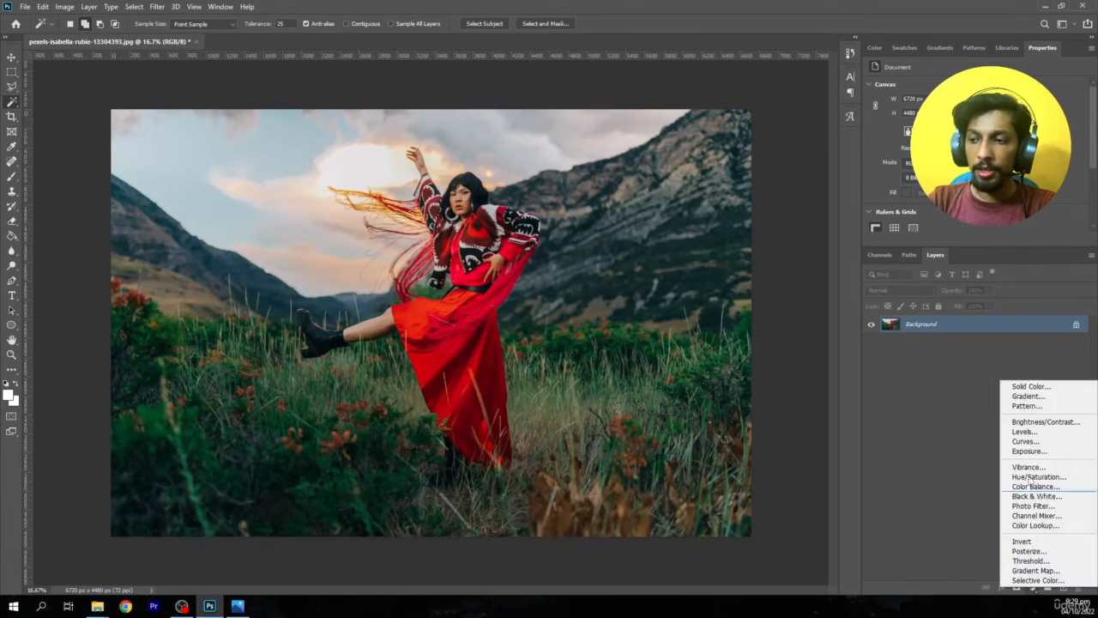
click(1026, 406)
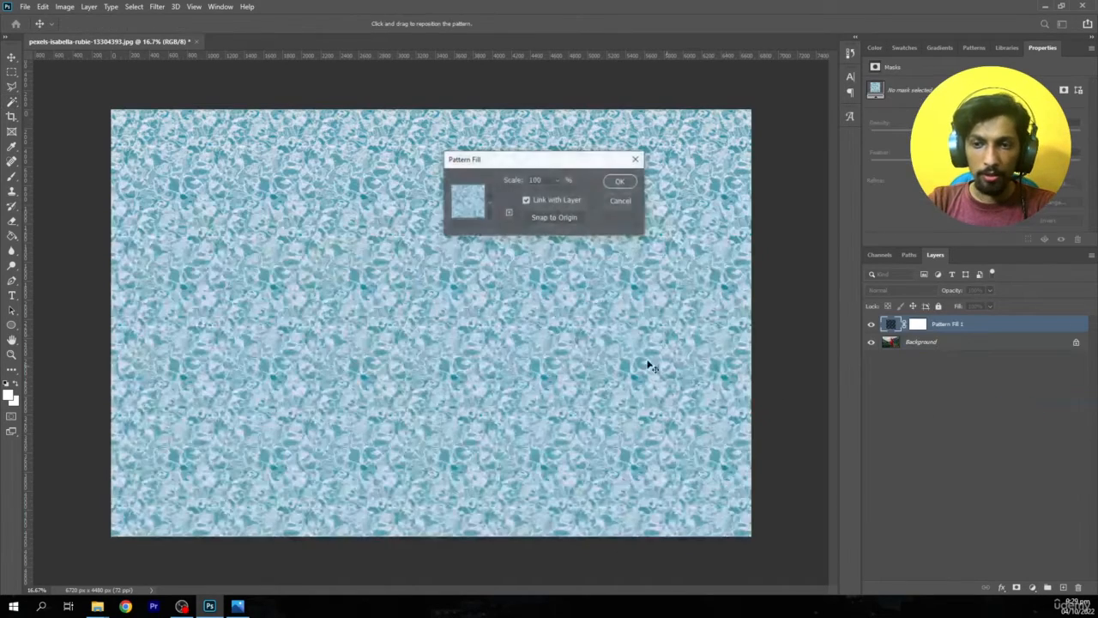
click(491, 198)
click(409, 236)
click(441, 252)
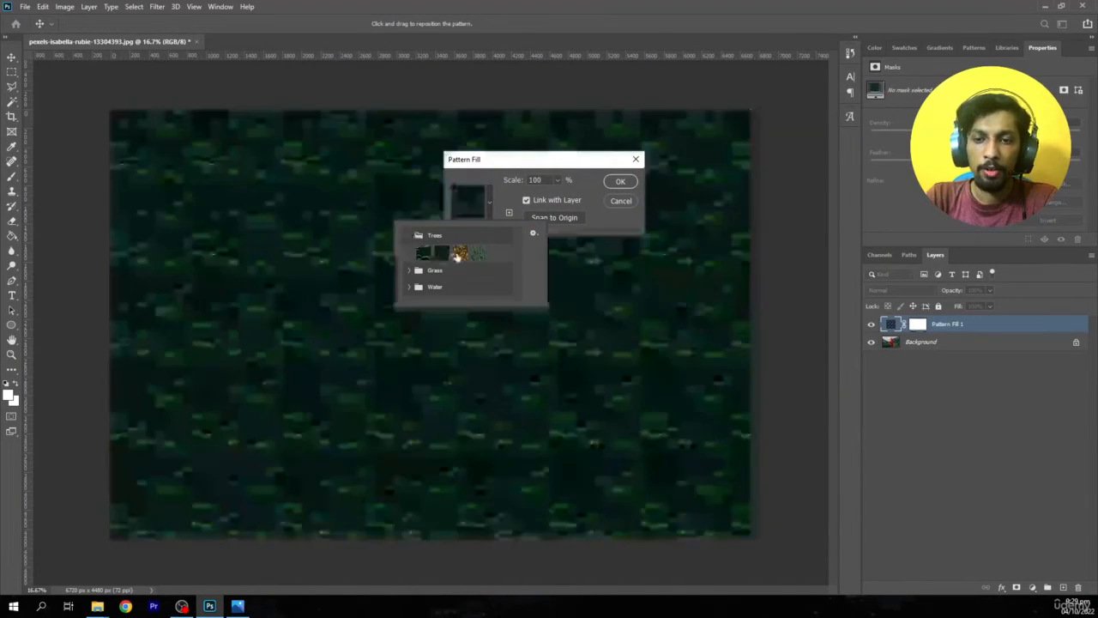
click(463, 252)
click(477, 251)
click(619, 202)
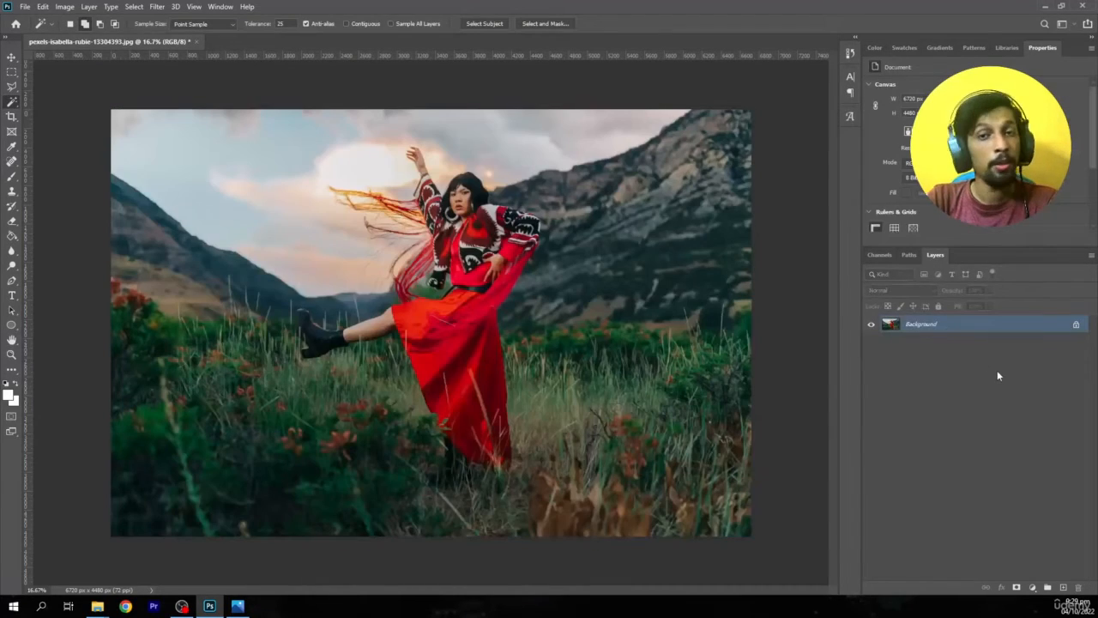
Try a Levels adjustment layer with shadow input 25 and midtones 0.40, and delete the layer.
click(1033, 587)
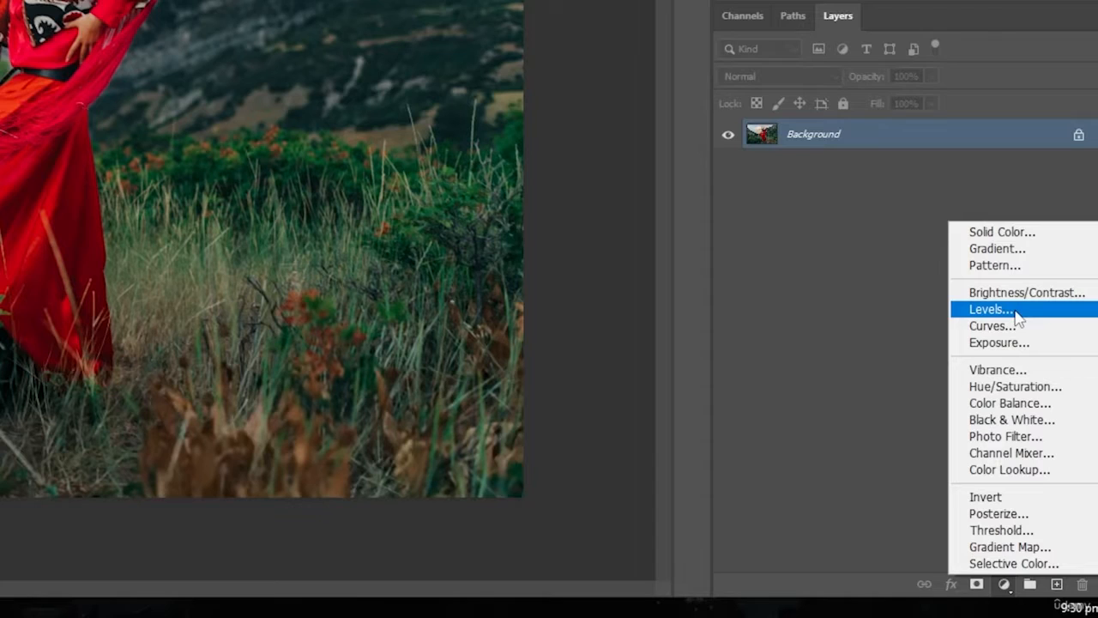
click(1016, 311)
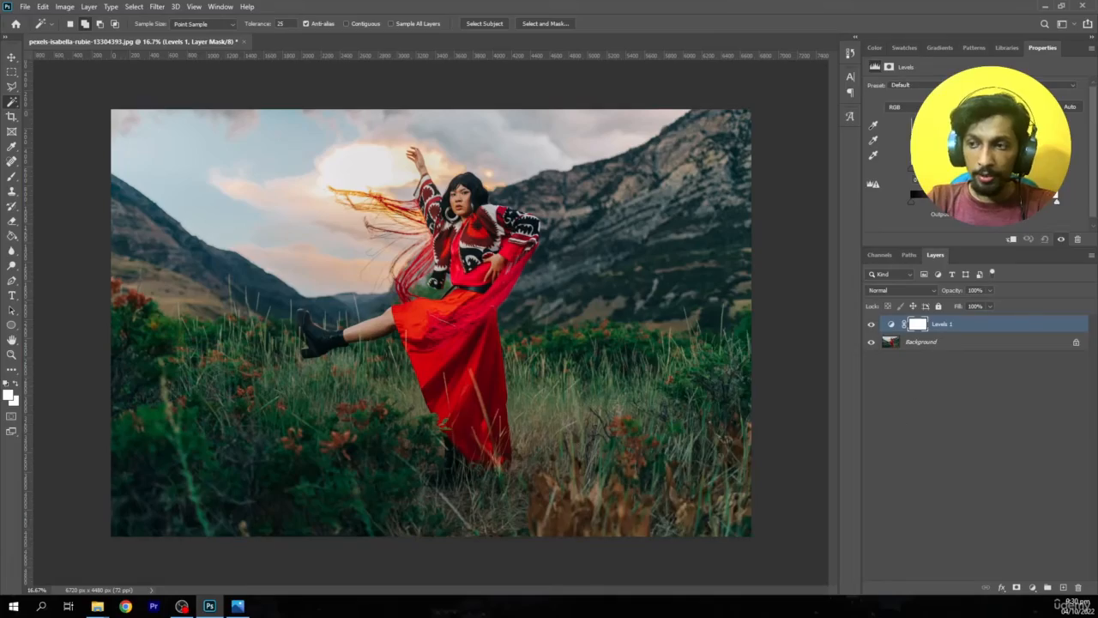
mouse_move(735, 483)
mouse_down()
mouse_move(706, 484)
mouse_move(744, 481)
mouse_up()
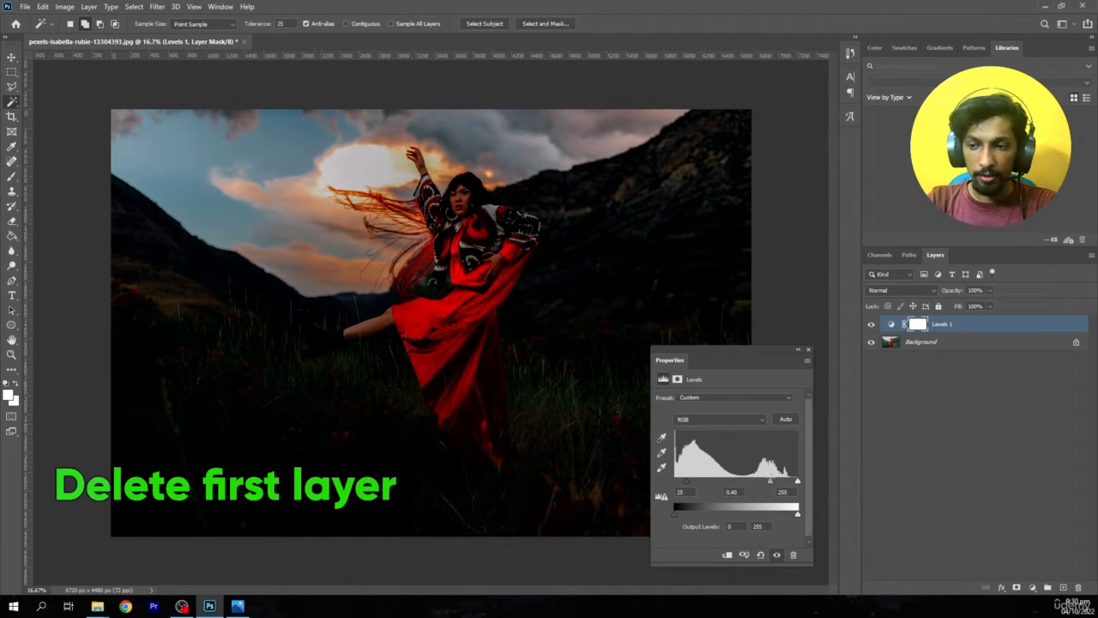
key(Delete)
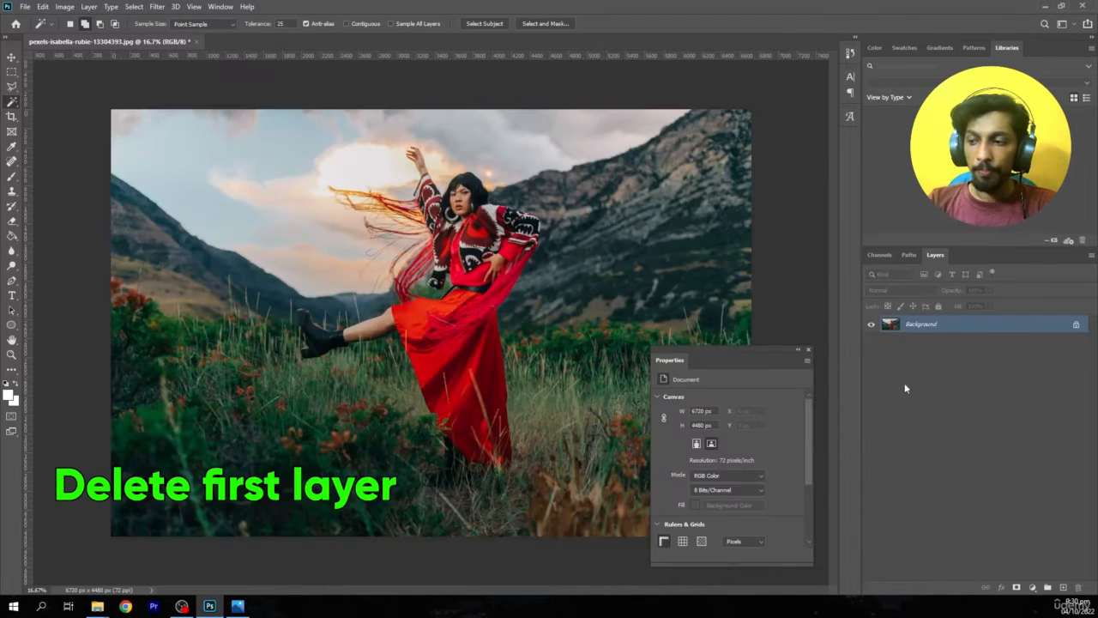
Add a Brightness/Contrast adjustment layer above the photo and set its brightness to -4.
click(1033, 587)
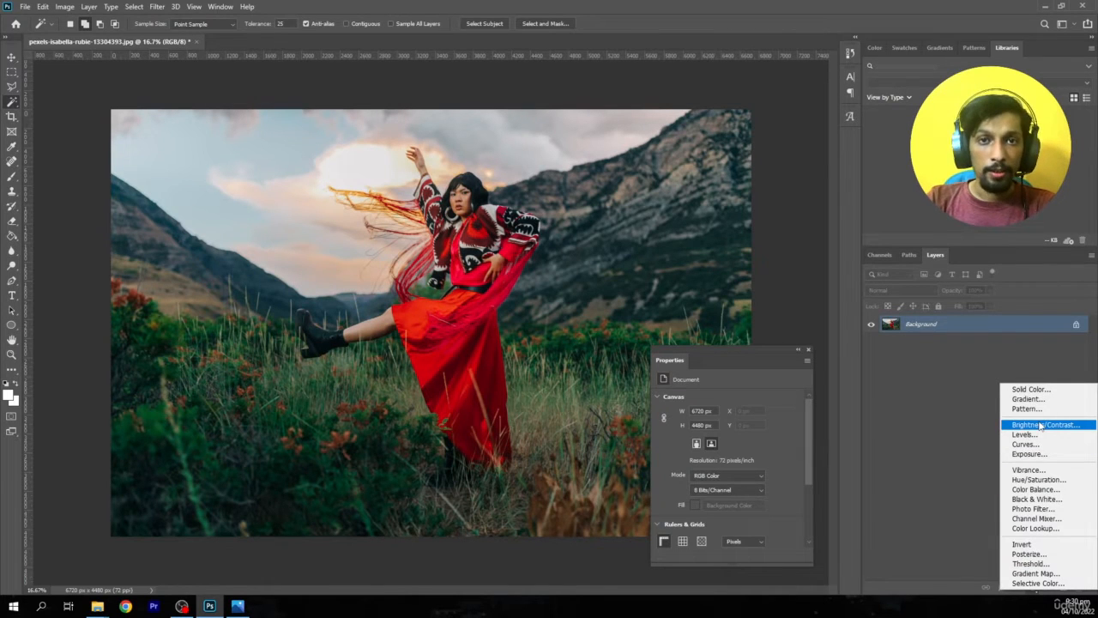
click(1042, 426)
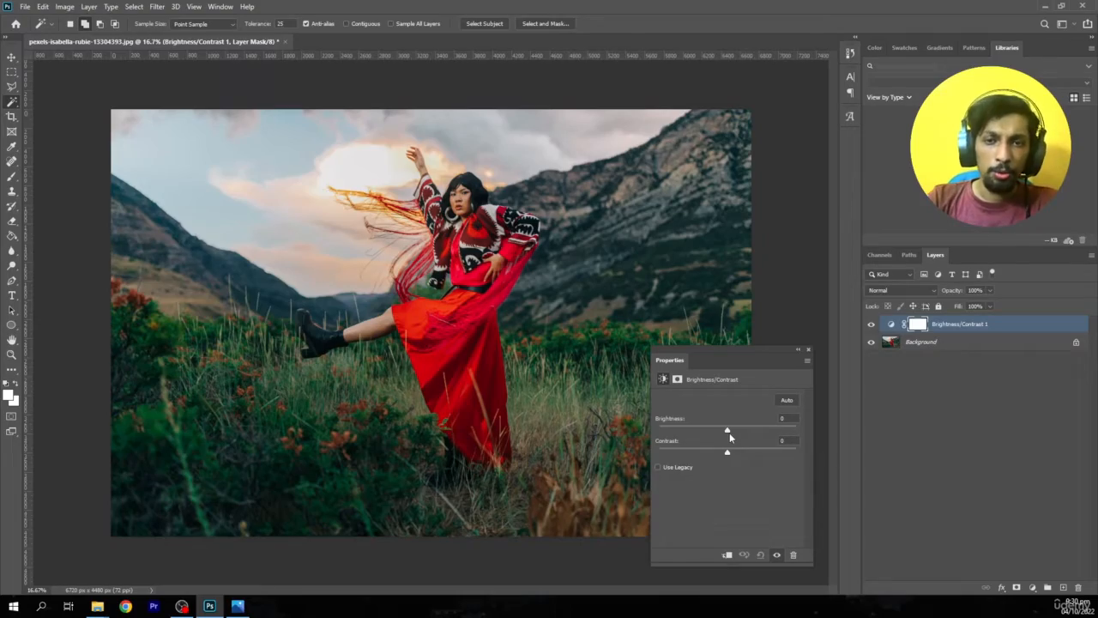
drag(729, 432, 681, 455)
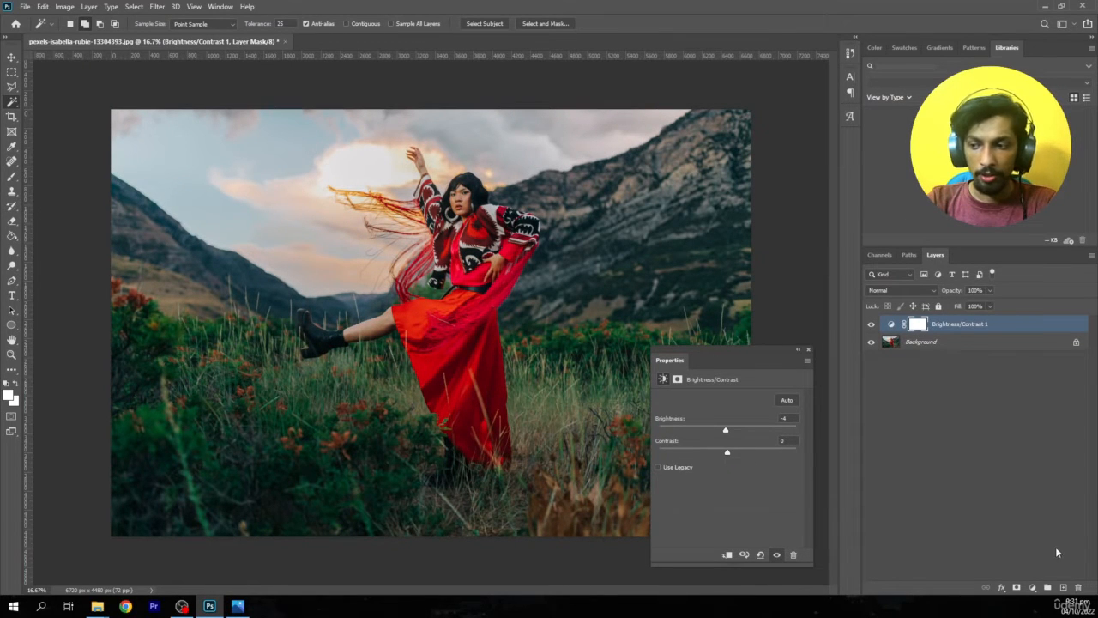
Add a Curves adjustment layer above Brightness/Contrast and try moving the highlight end of its RGB curve.
click(1035, 588)
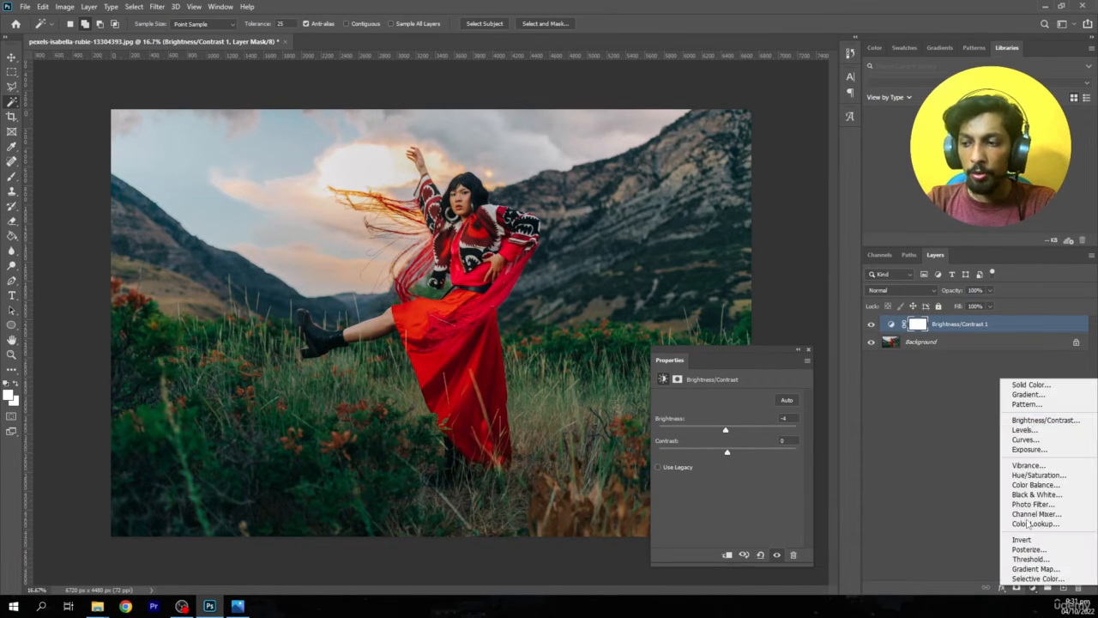
click(1025, 433)
mouse_move(798, 426)
mouse_down()
mouse_move(801, 477)
mouse_move(740, 498)
mouse_move(764, 498)
mouse_move(749, 467)
mouse_move(780, 473)
mouse_move(805, 436)
mouse_move(804, 471)
mouse_move(801, 433)
mouse_up()
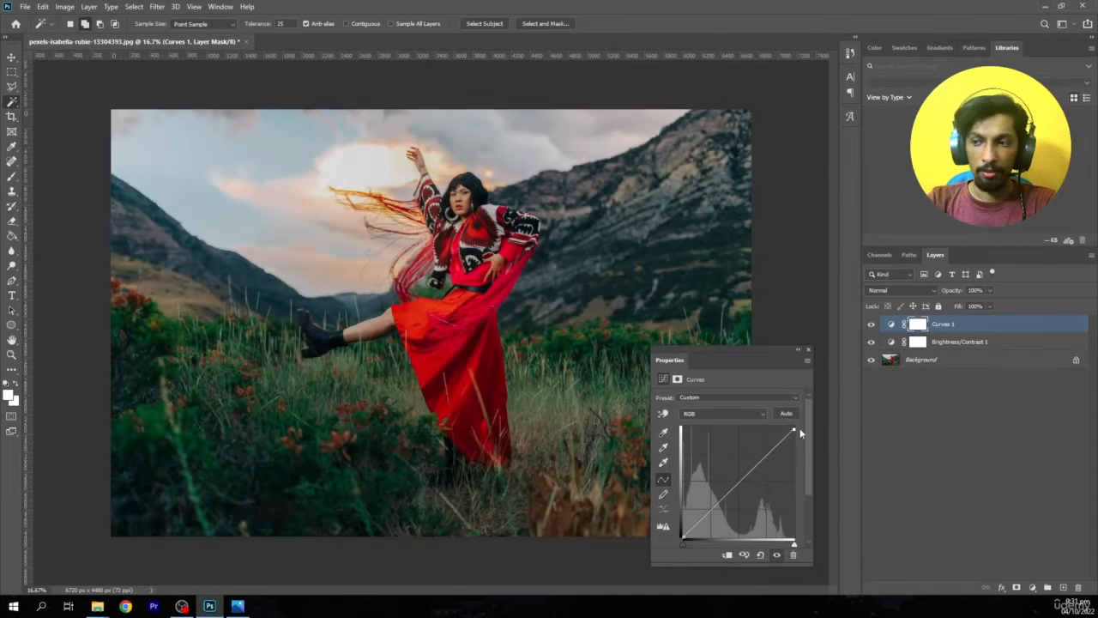
Add an Exposure adjustment layer with exposure -0.33, offset +0.0083 and gamma correction 0.94.
click(1031, 587)
click(1030, 446)
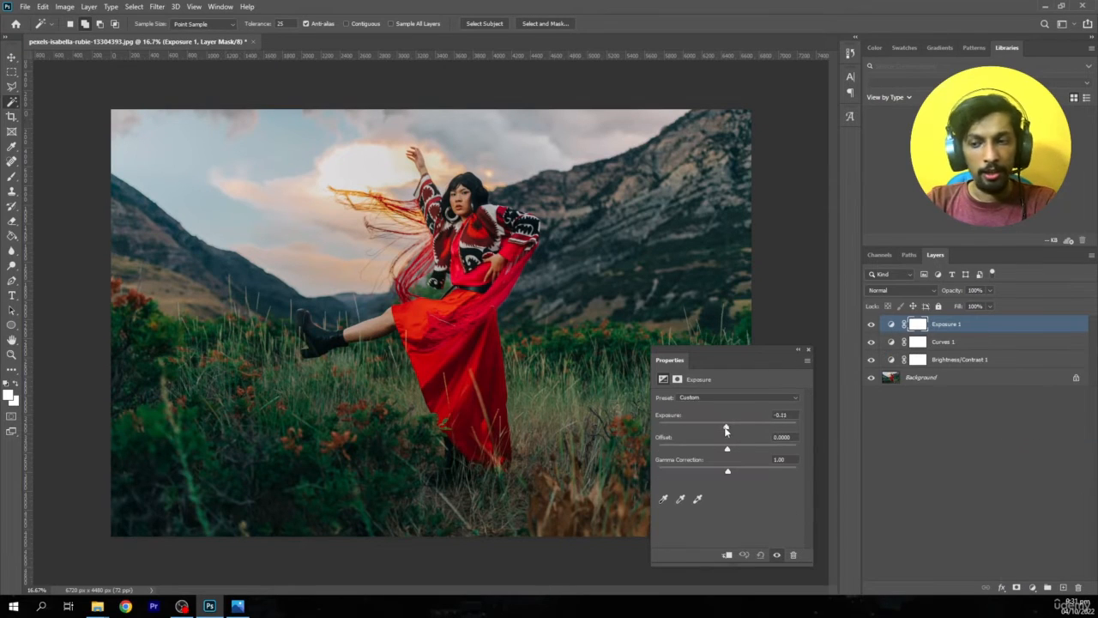
drag(695, 431, 732, 477)
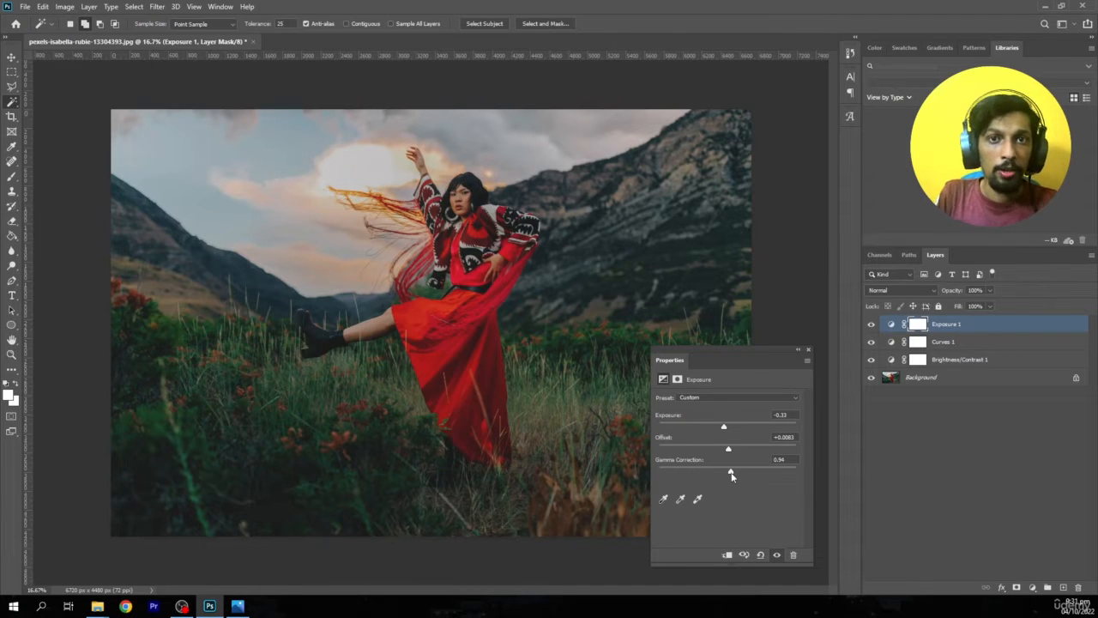
Delete the Exposure, Curves and Brightness/Contrast adjustment layers together, leaving only the Background photo.
click(1033, 587)
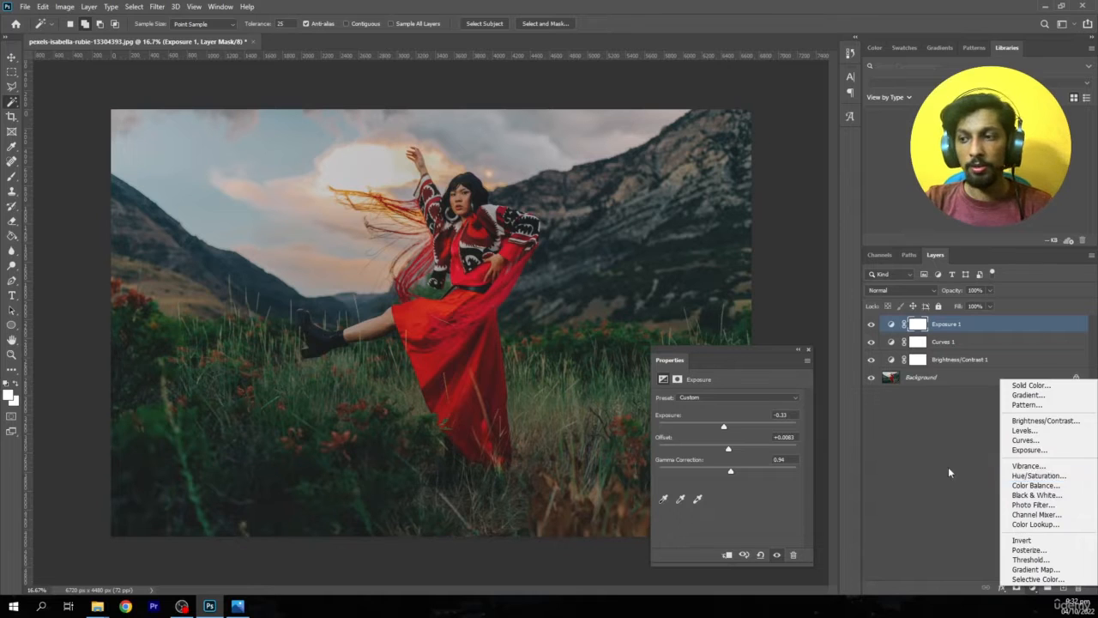
click(860, 384)
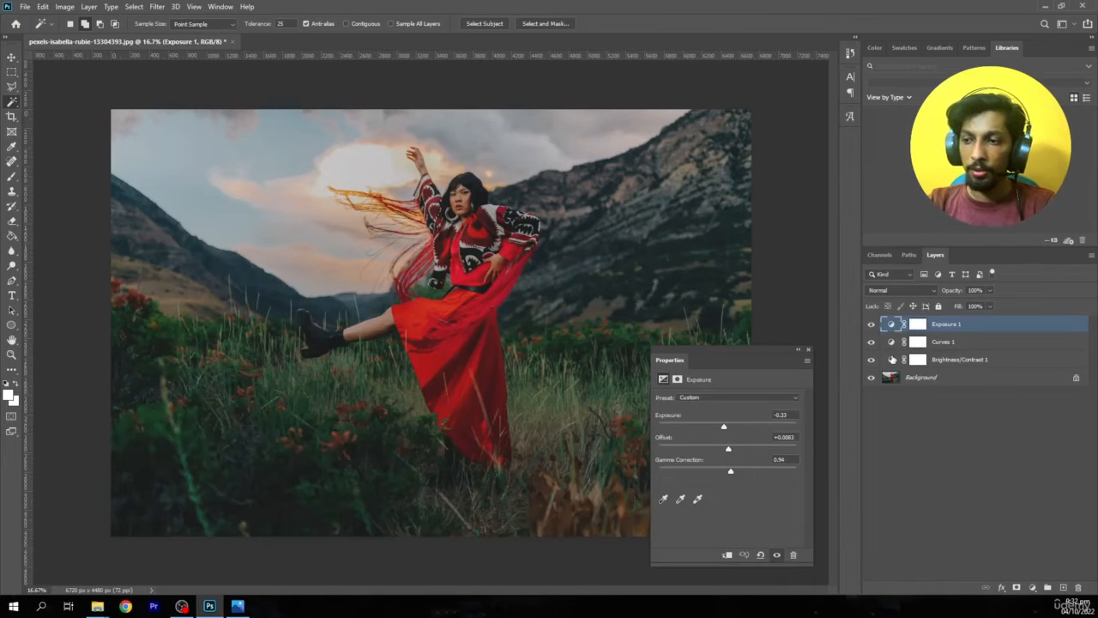
shift+click(893, 359)
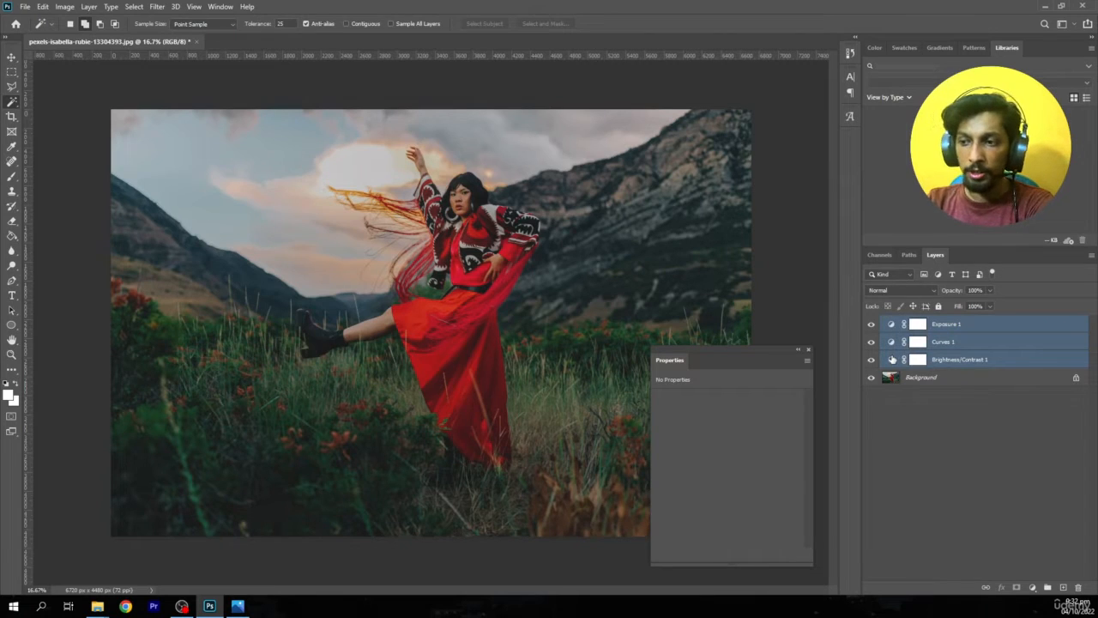
key(Delete)
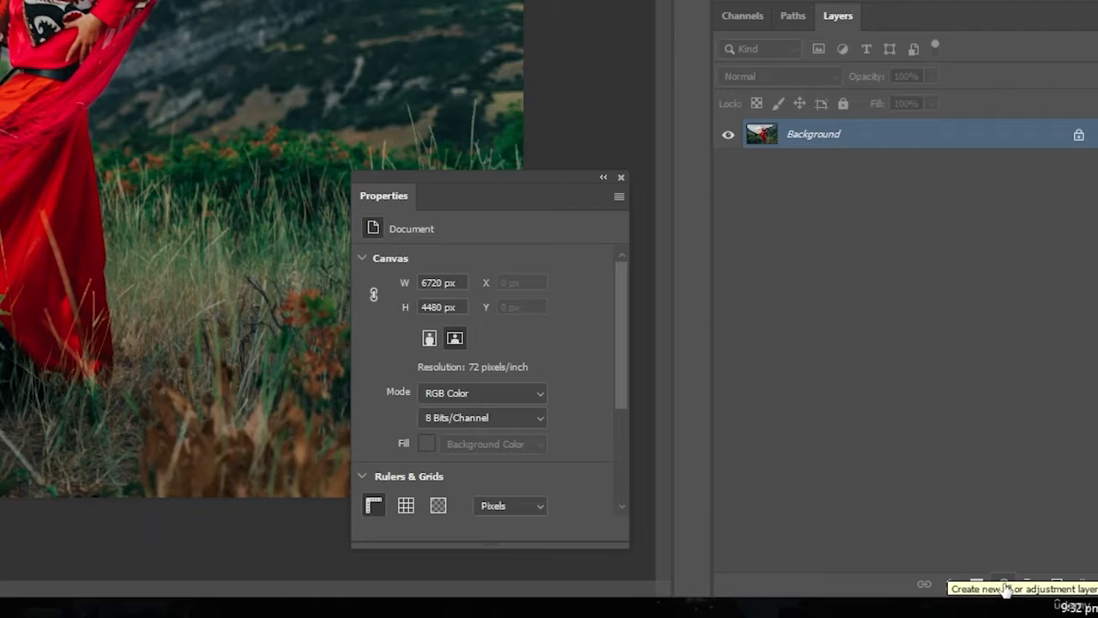
Add a Vibrance adjustment layer above the photo with vibrance +17 and saturation +9.
click(1034, 589)
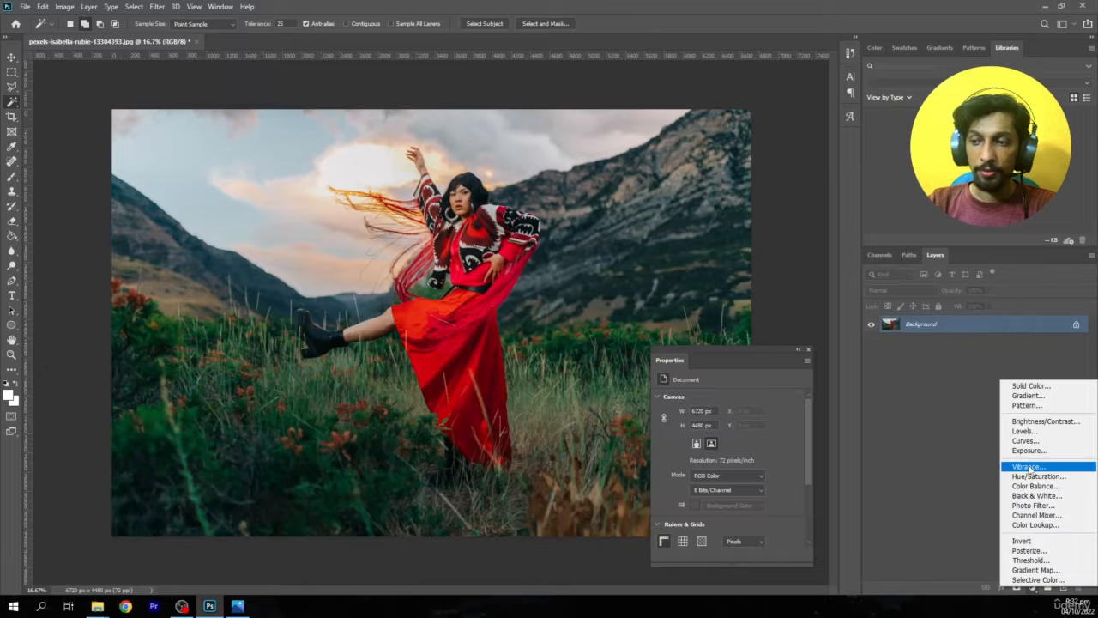
click(1030, 467)
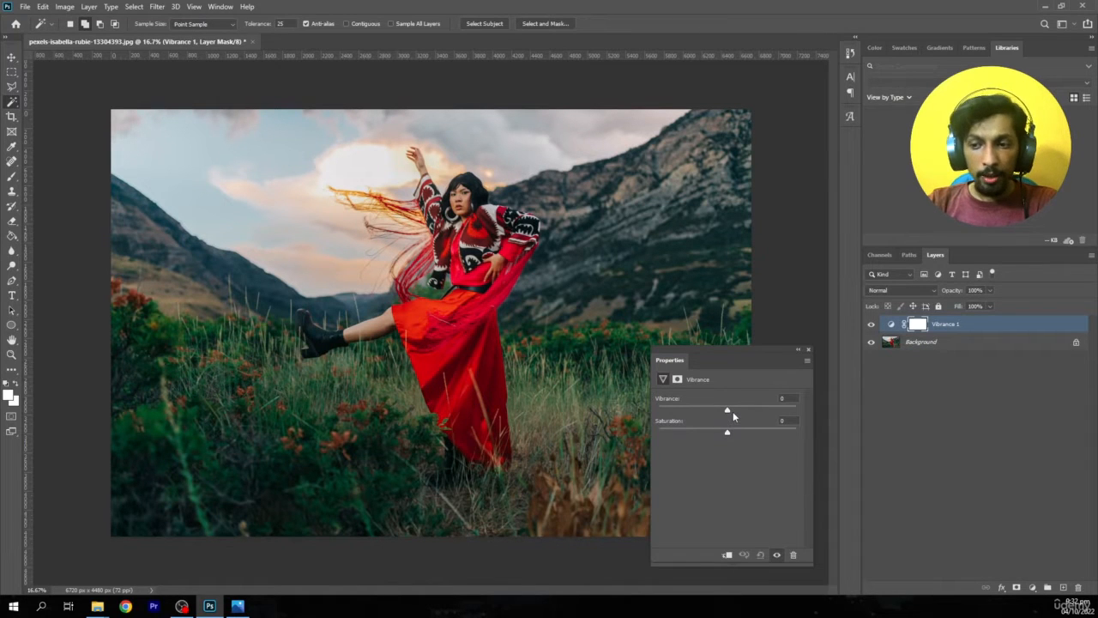
drag(730, 411, 772, 414)
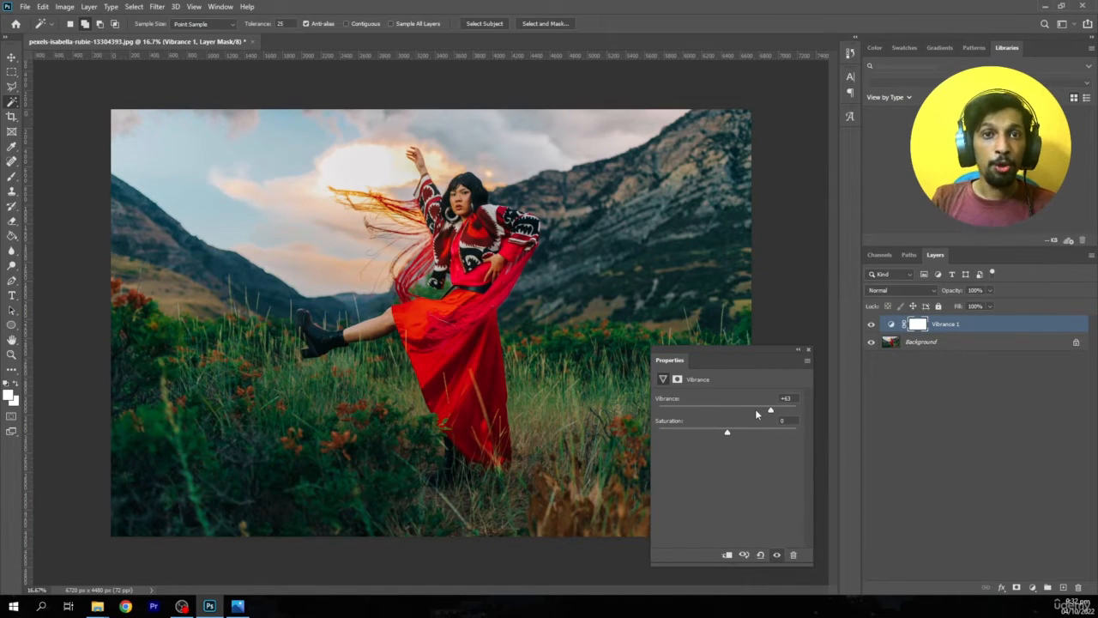
mouse_move(745, 431)
mouse_down()
mouse_move(685, 445)
mouse_move(659, 412)
mouse_move(740, 412)
mouse_up()
click(676, 412)
click(734, 430)
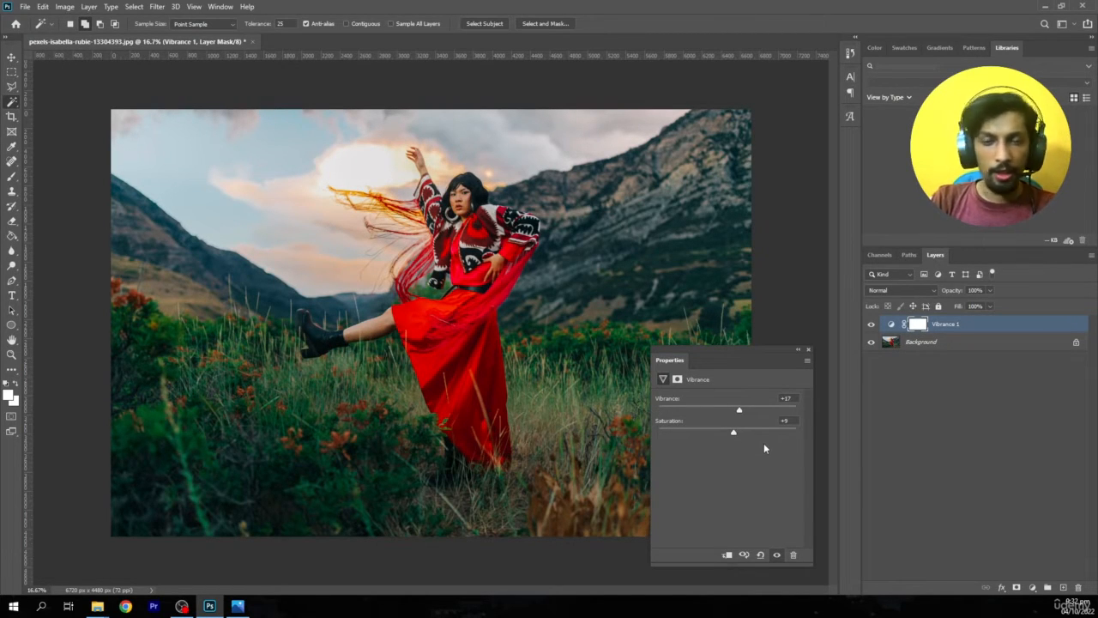
Add a Hue/Saturation adjustment layer above Vibrance and set the Master hue to -1.
click(1033, 588)
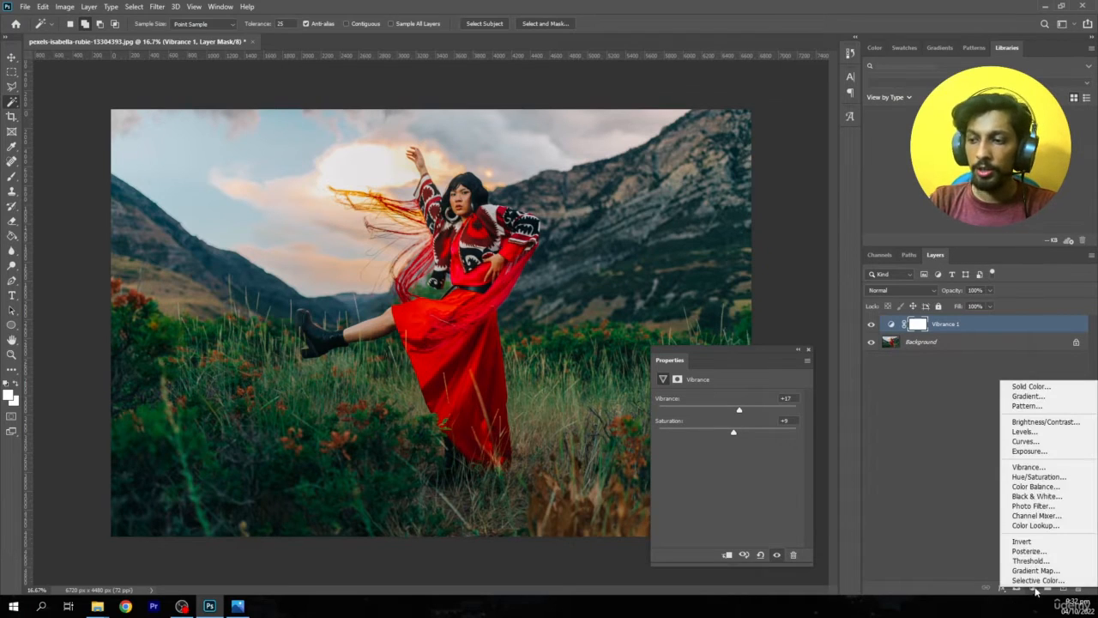
click(1029, 477)
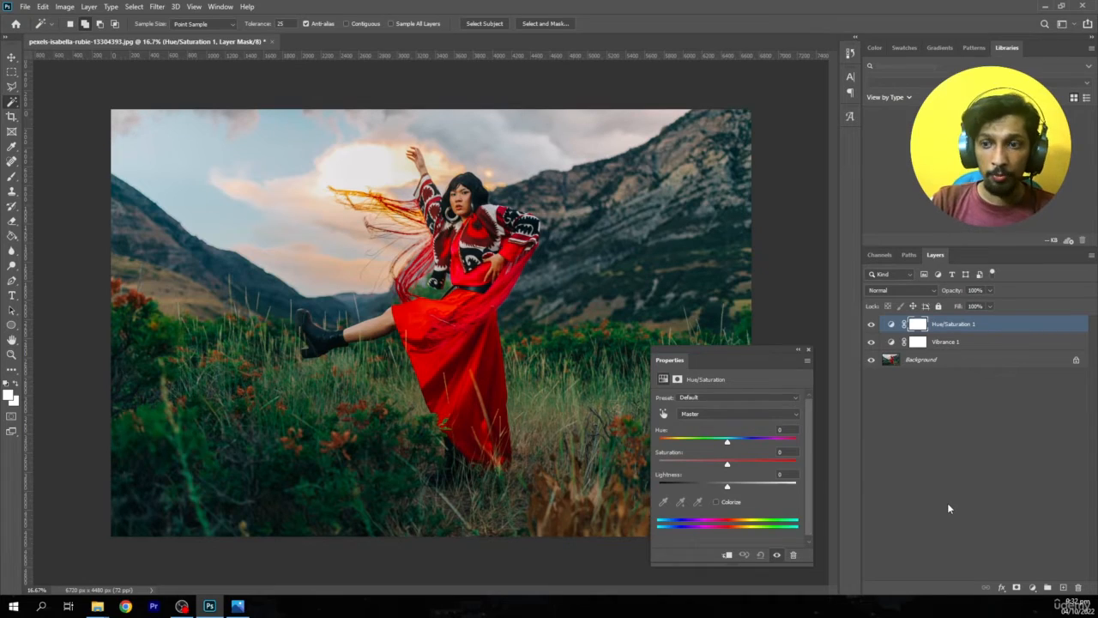
mouse_move(728, 445)
mouse_down()
mouse_move(687, 449)
mouse_move(772, 449)
mouse_move(676, 449)
mouse_move(769, 443)
mouse_move(726, 443)
mouse_up()
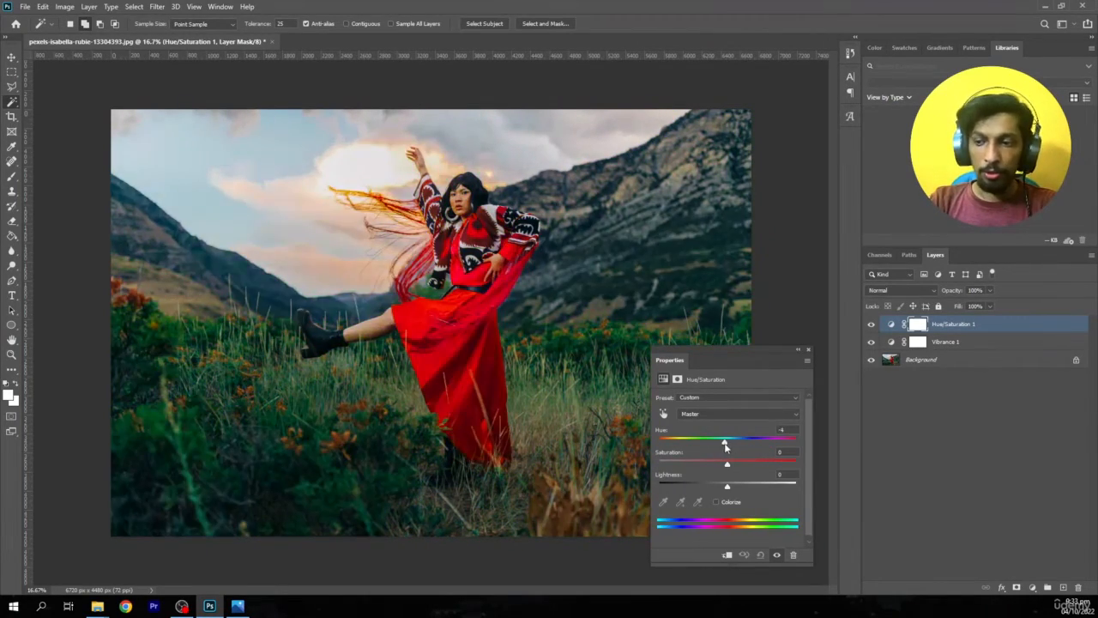
Add a Color Lookup adjustment layer on top and load the TealOrangePlusContrast.3DL look as its 3DLUT file.
click(1032, 587)
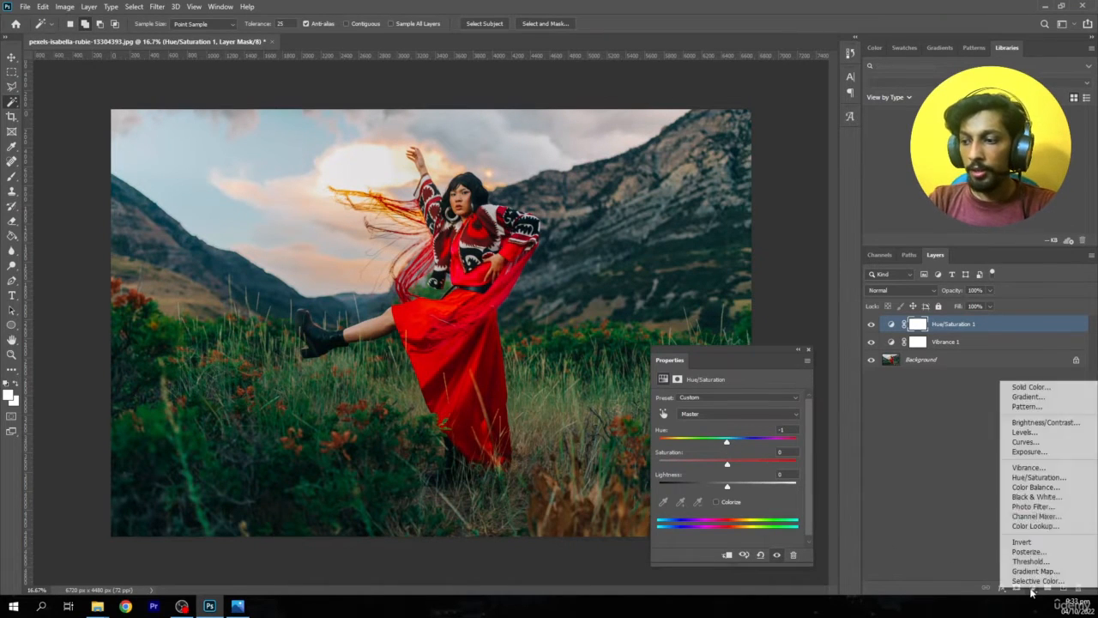
click(1036, 526)
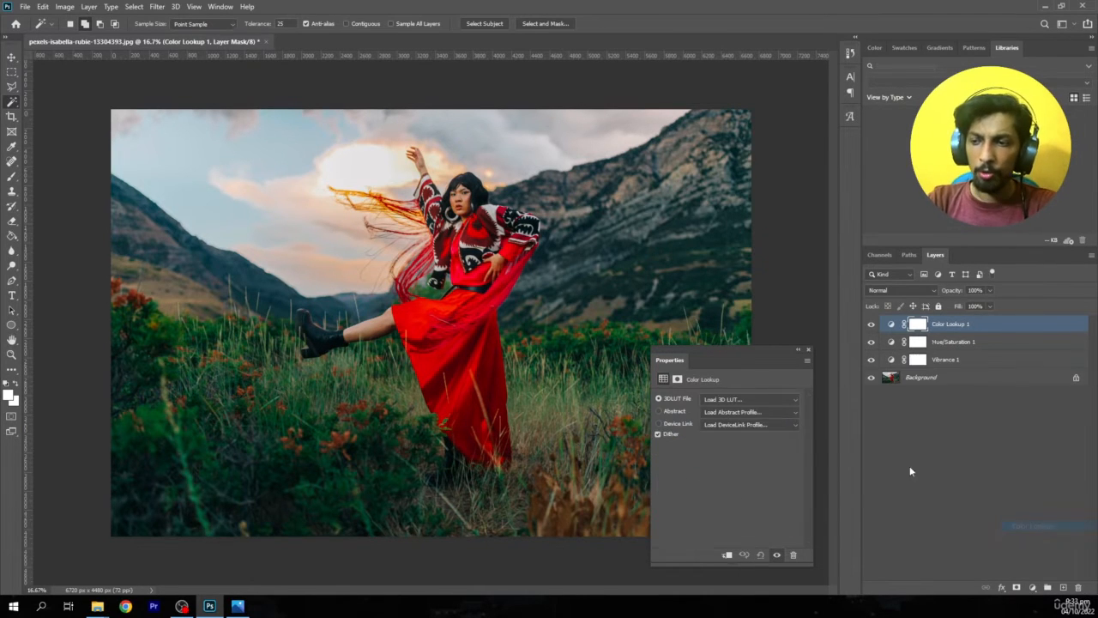
click(755, 400)
click(748, 371)
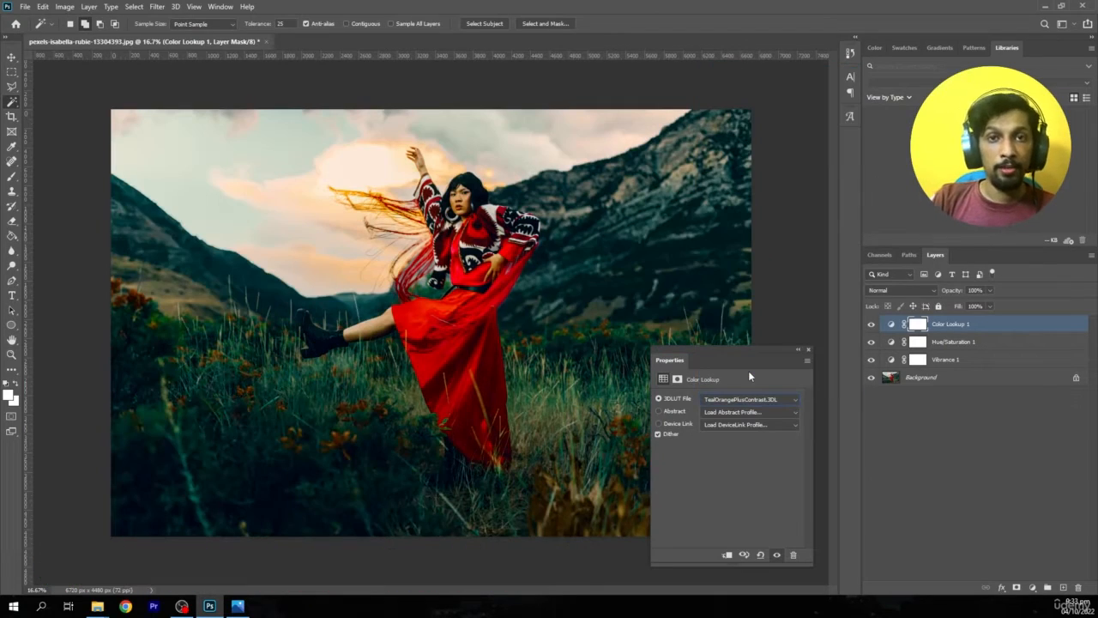
Step backward through the Color Lookup's 3DLUT presets, past LateSunset.3DL to FuturisticBleak.3DL.
key(Up)
key(Up)
key(Up)
key(Up)
key(Up)
key(Up)
key(Up)
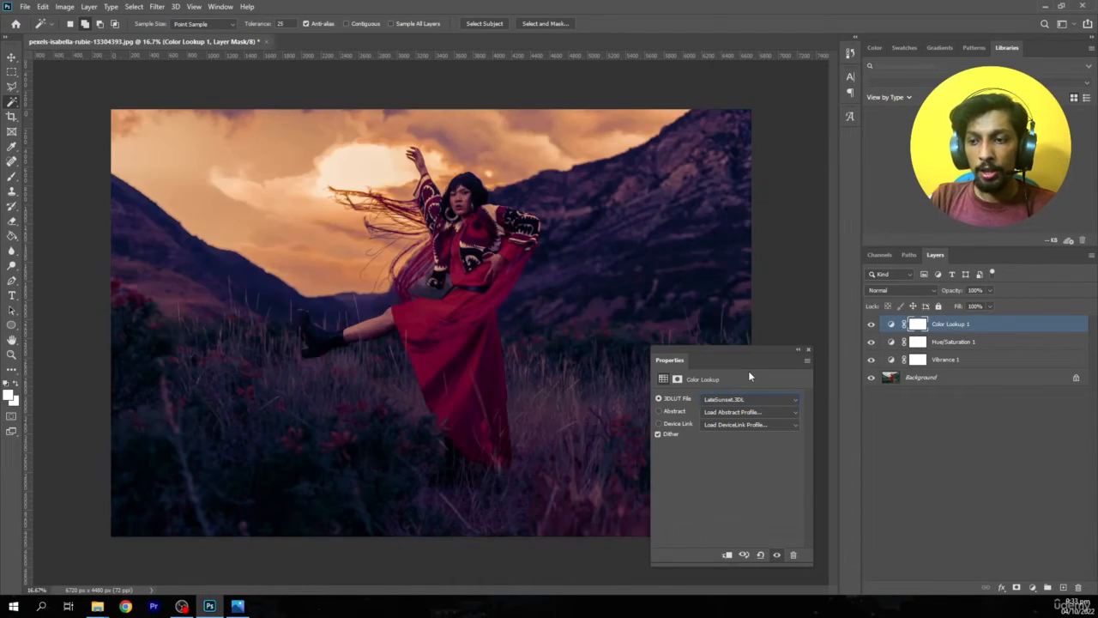
key(Up)
key(Up)
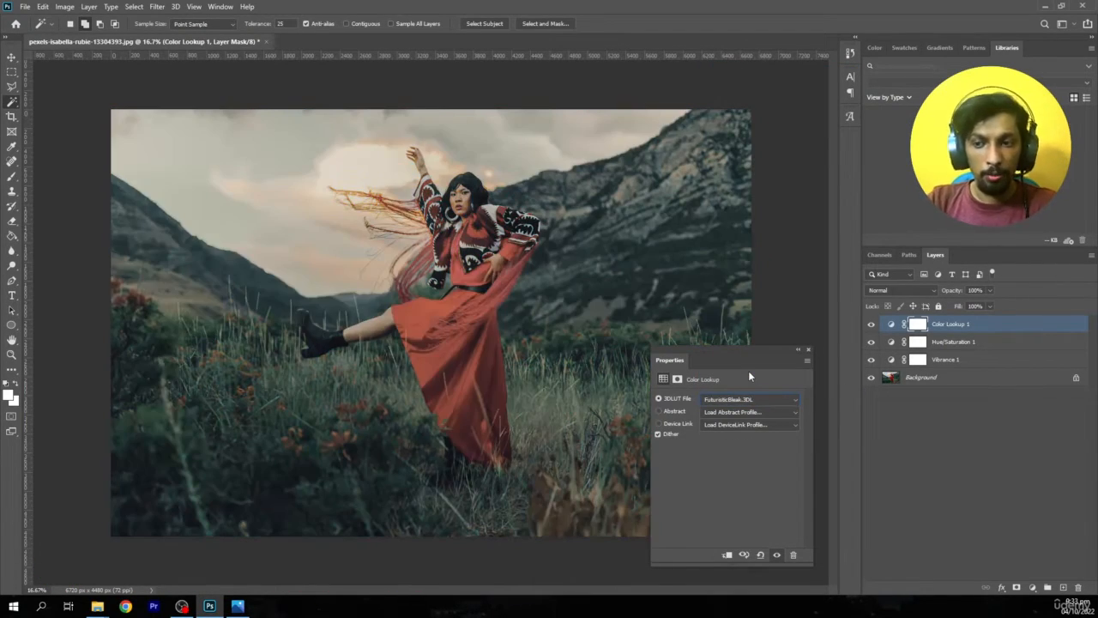
Switch the Color Lookup's 3DLUT file to NightFromDay.CUBE and compare the photo with the layer hidden and shown.
click(753, 410)
click(753, 400)
click(753, 402)
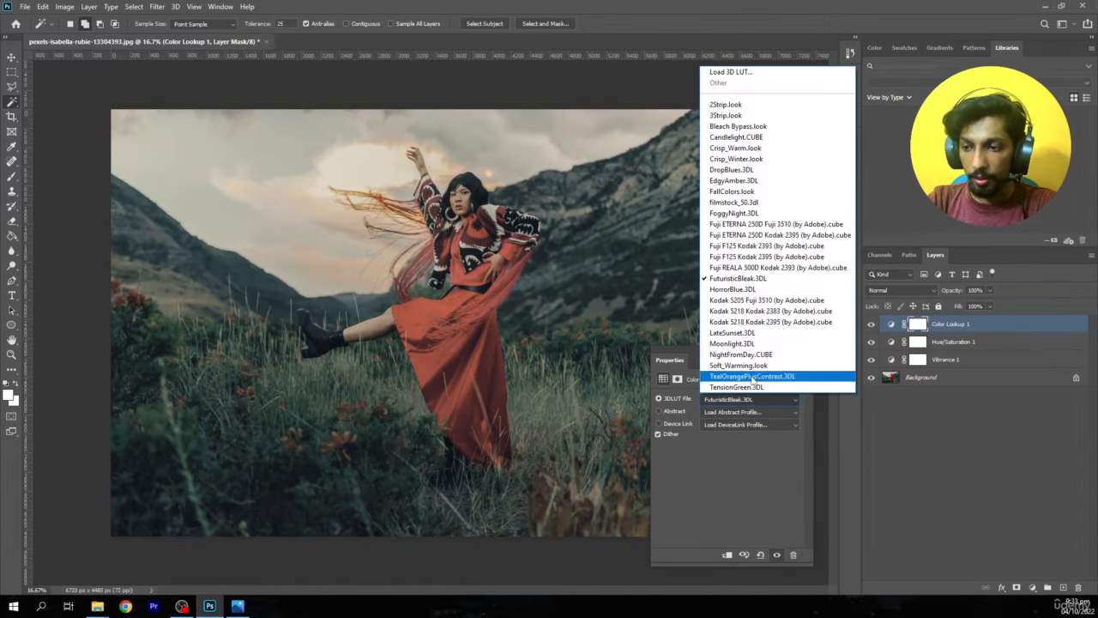
click(752, 355)
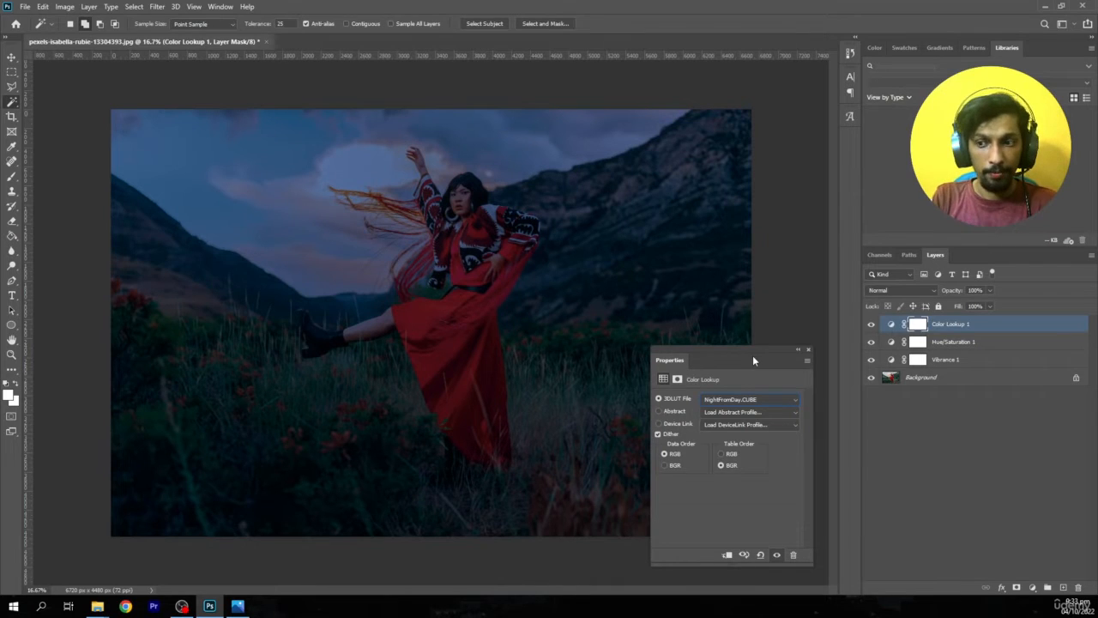
click(873, 325)
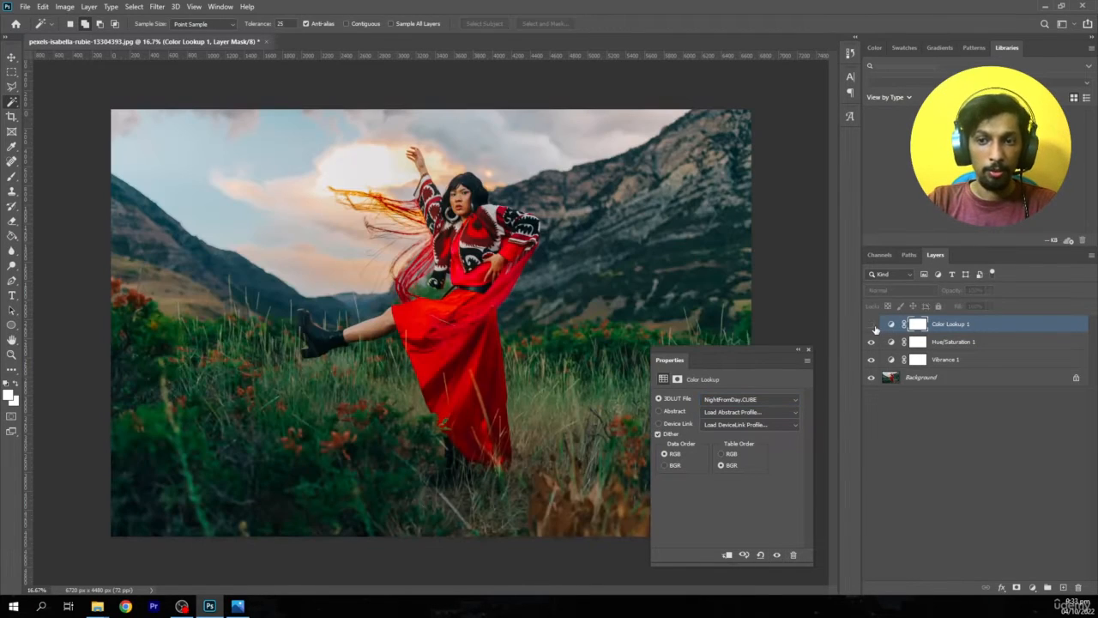
click(873, 325)
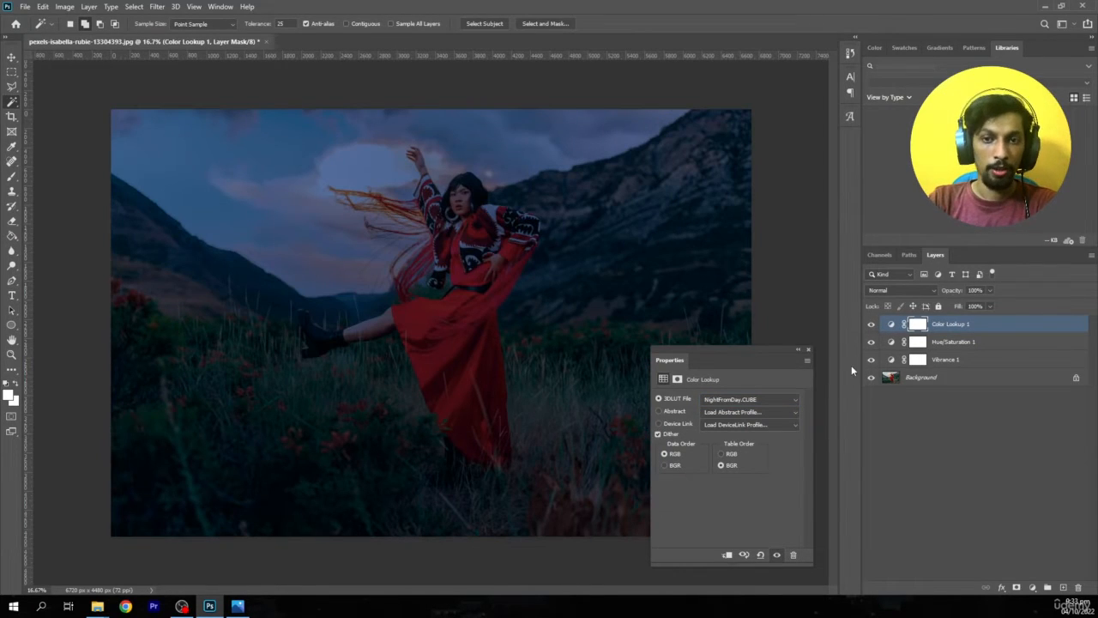
Try the Kodak and Fuji film looks in the Color Lookup layer and settle on FallColors.look as the 3DLUT file.
click(769, 399)
click(766, 324)
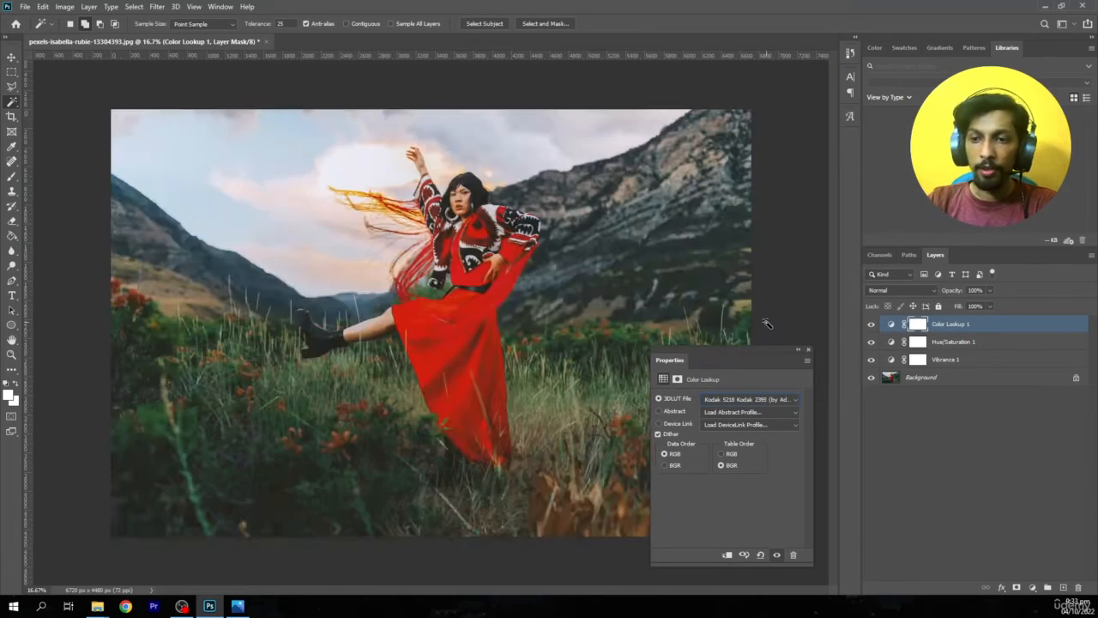
key(Up)
key(Up)
key(Up)
key(Up)
key(Up)
key(Up)
key(Up)
key(Up)
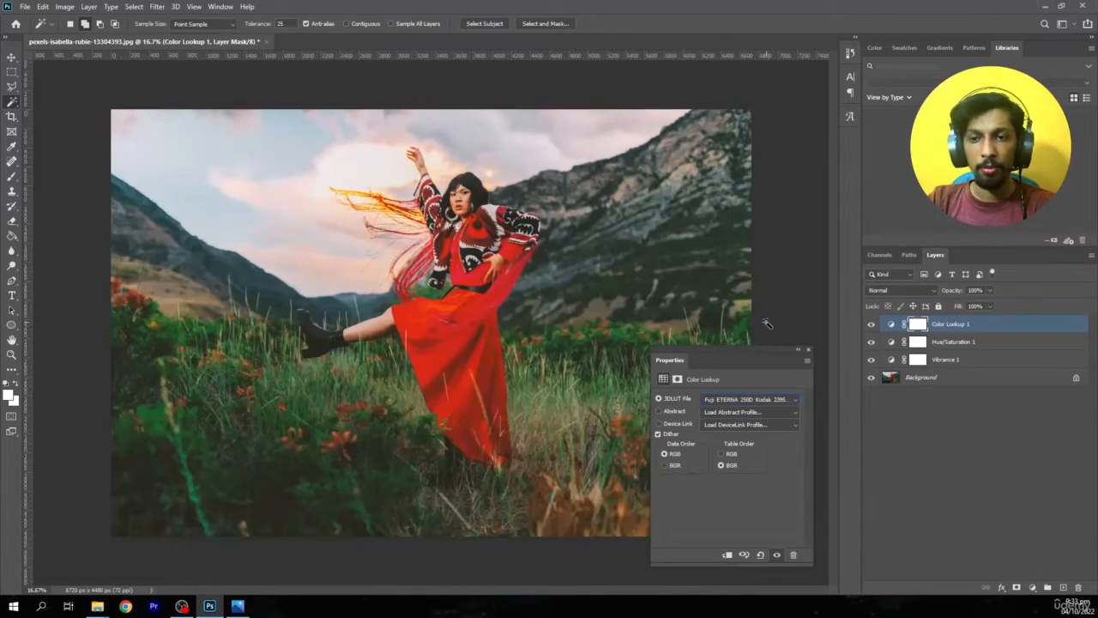
key(Up)
key(Up)
key(Up)
key(Up)
Add a Color Balance adjustment layer on top with midtones Cyan-Red +8, Magenta-Green +10 and Yellow-Blue -28.
click(1033, 587)
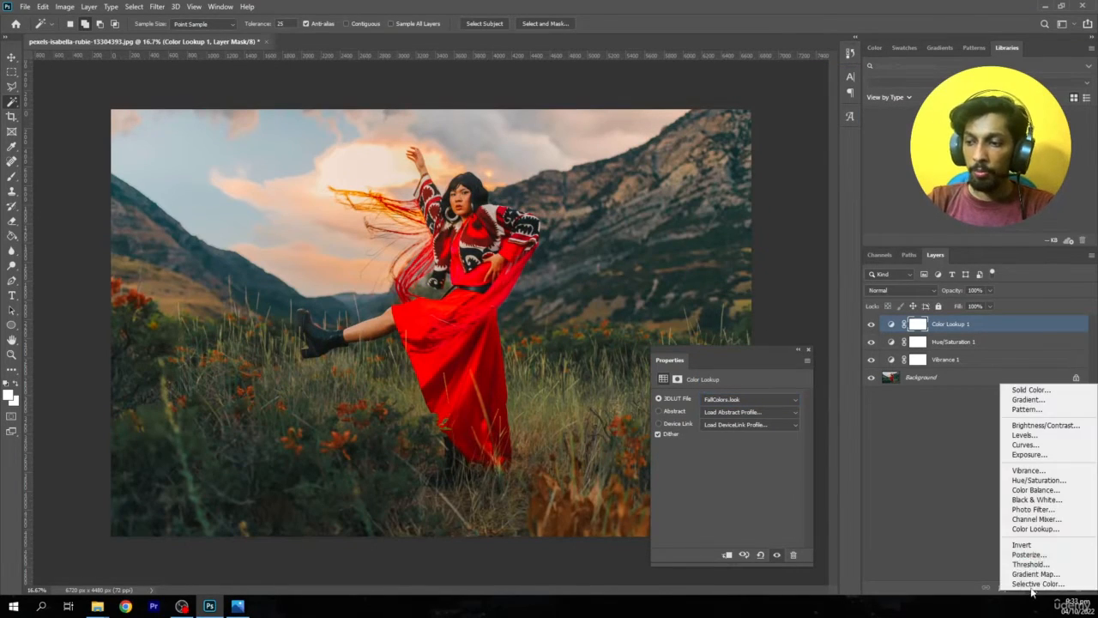
click(1033, 490)
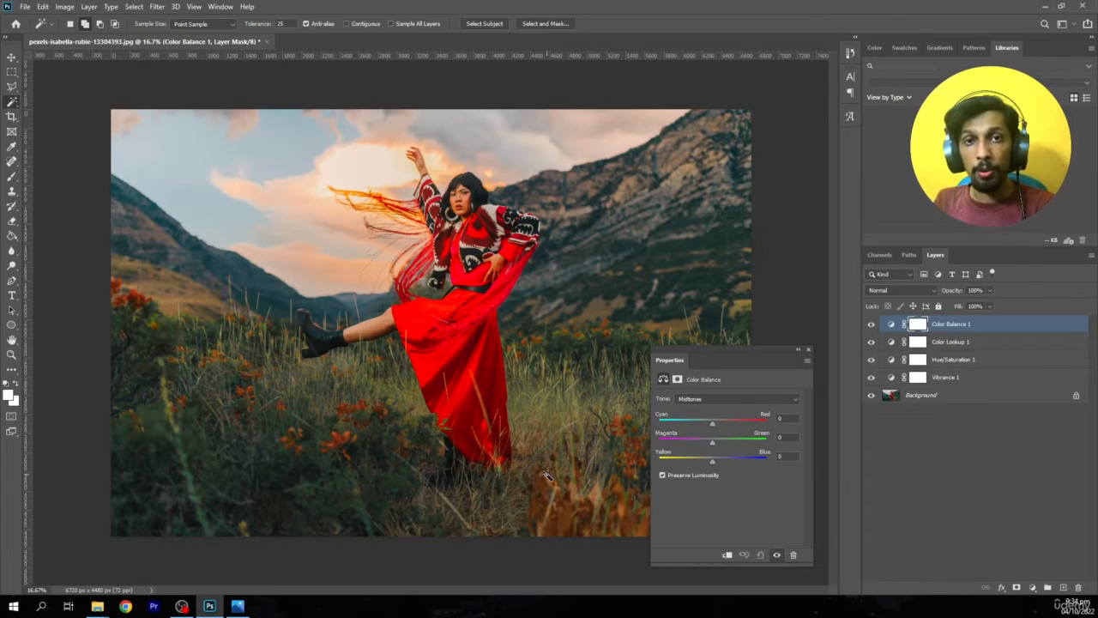
click(741, 457)
drag(710, 424, 696, 427)
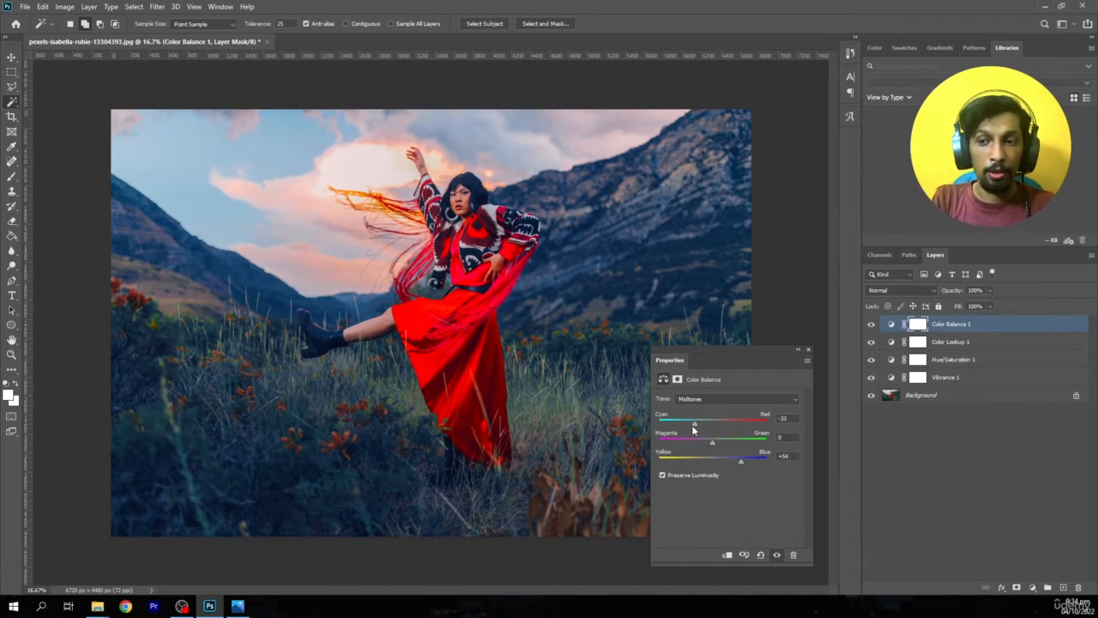
click(698, 461)
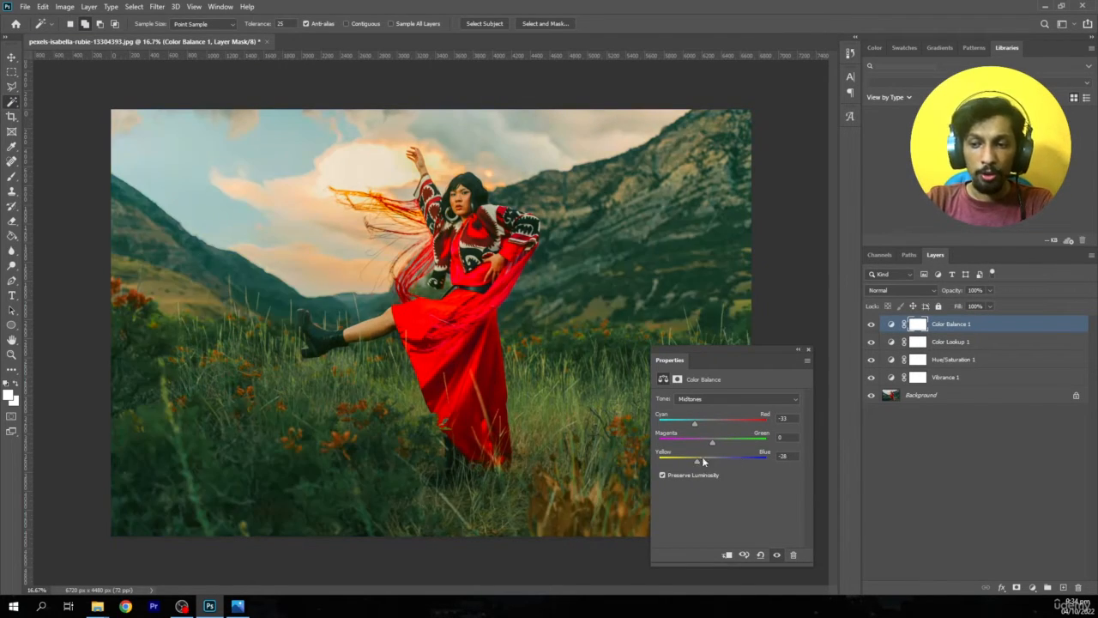
click(725, 441)
click(710, 423)
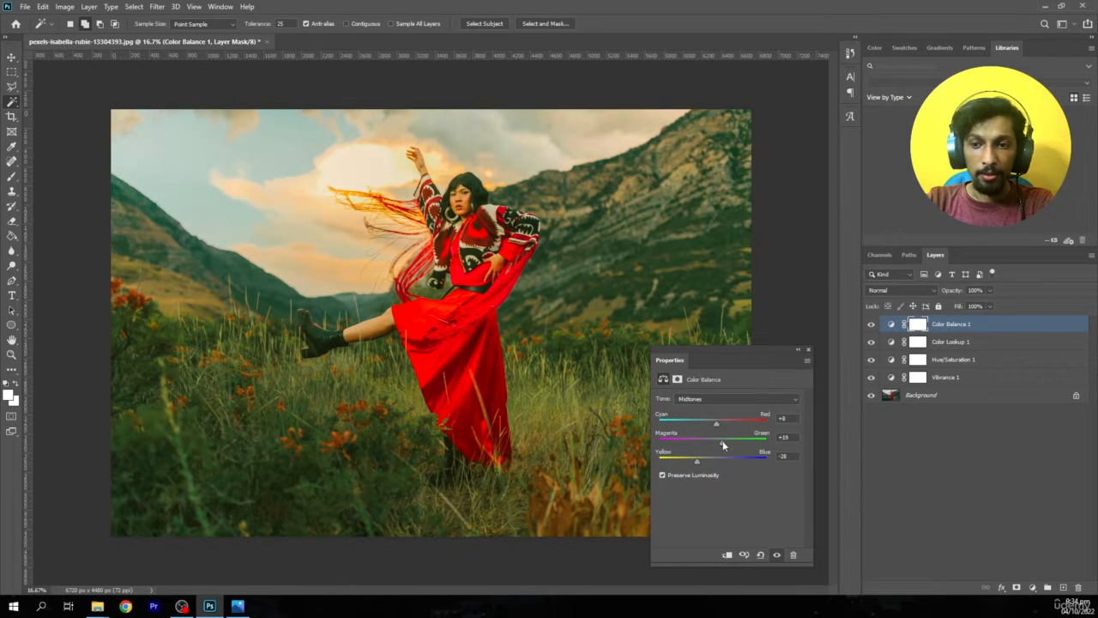
drag(724, 445, 719, 446)
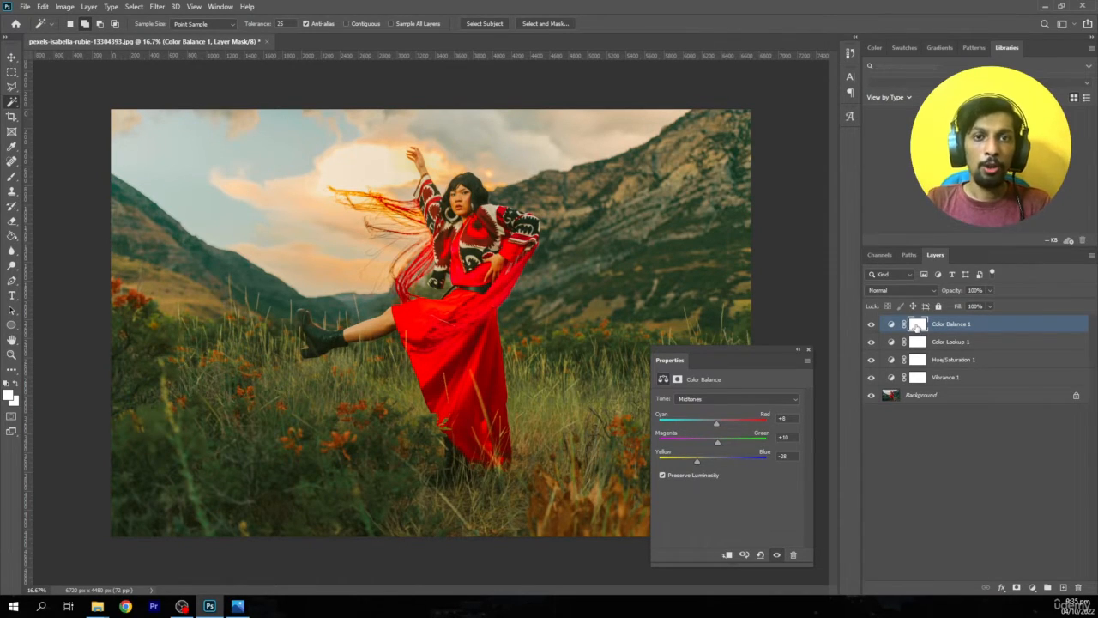
Mask out the Color Balance effect on the left half of the photo by painting its layer mask with a near-black brush.
click(918, 326)
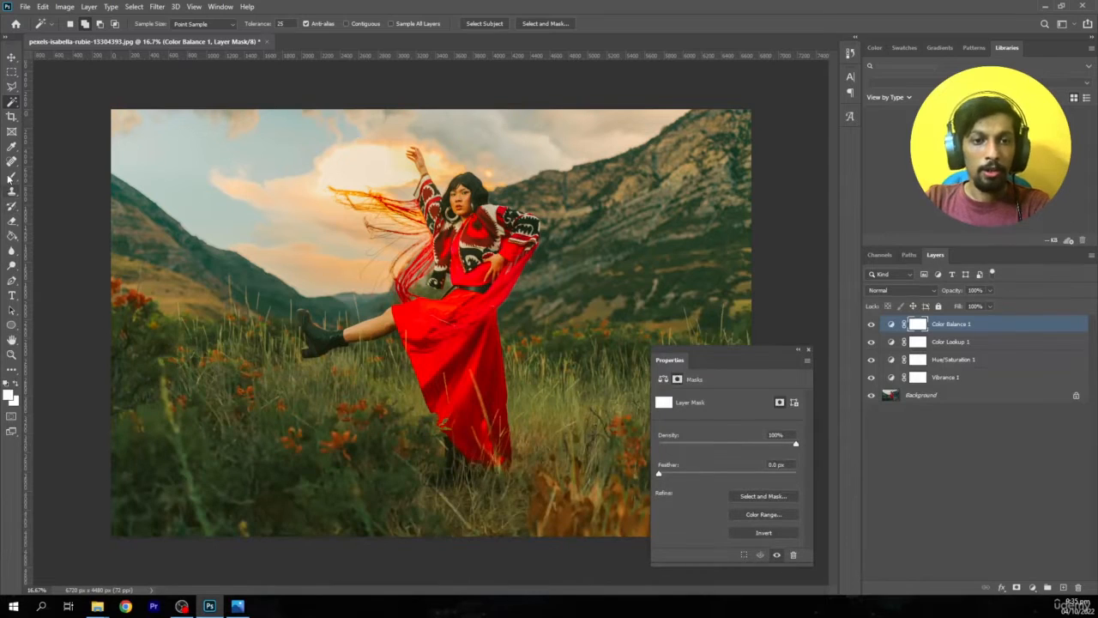
click(10, 177)
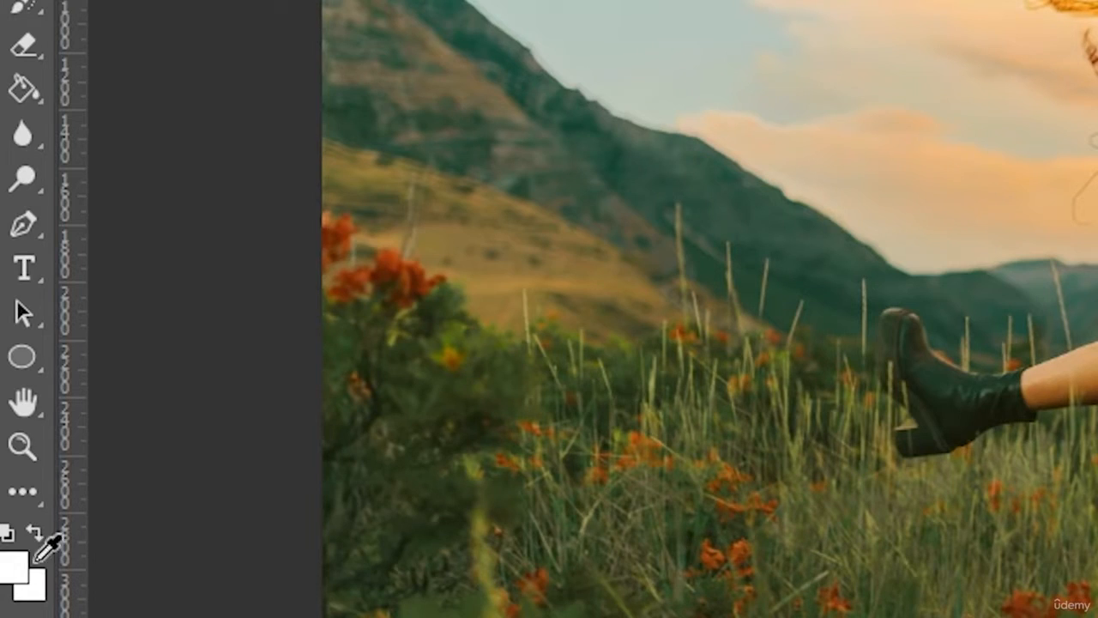
click(13, 566)
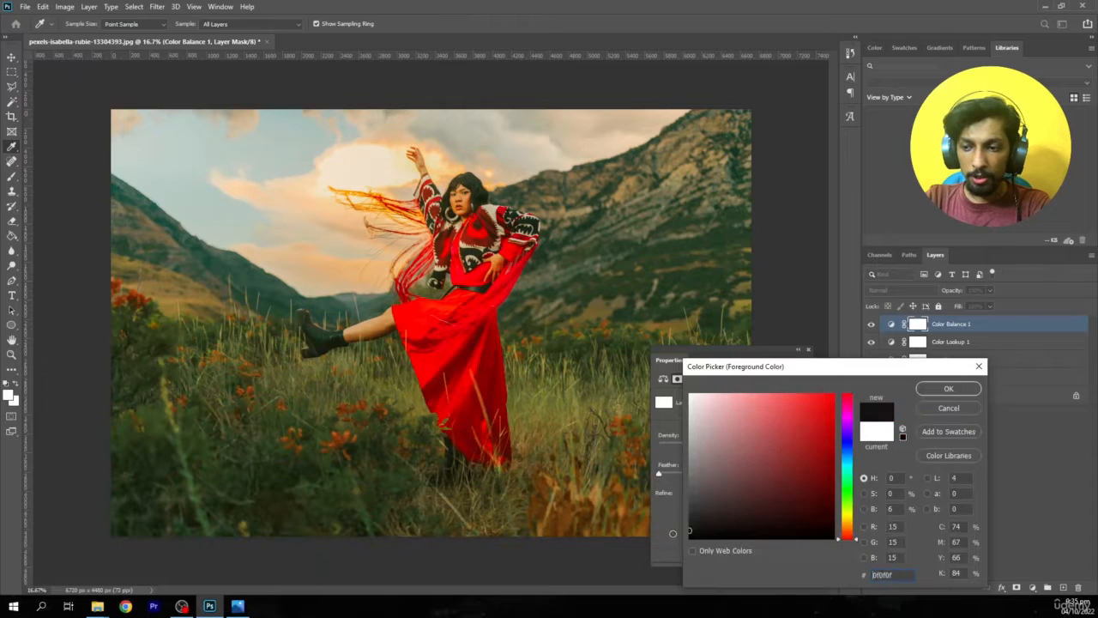
click(948, 389)
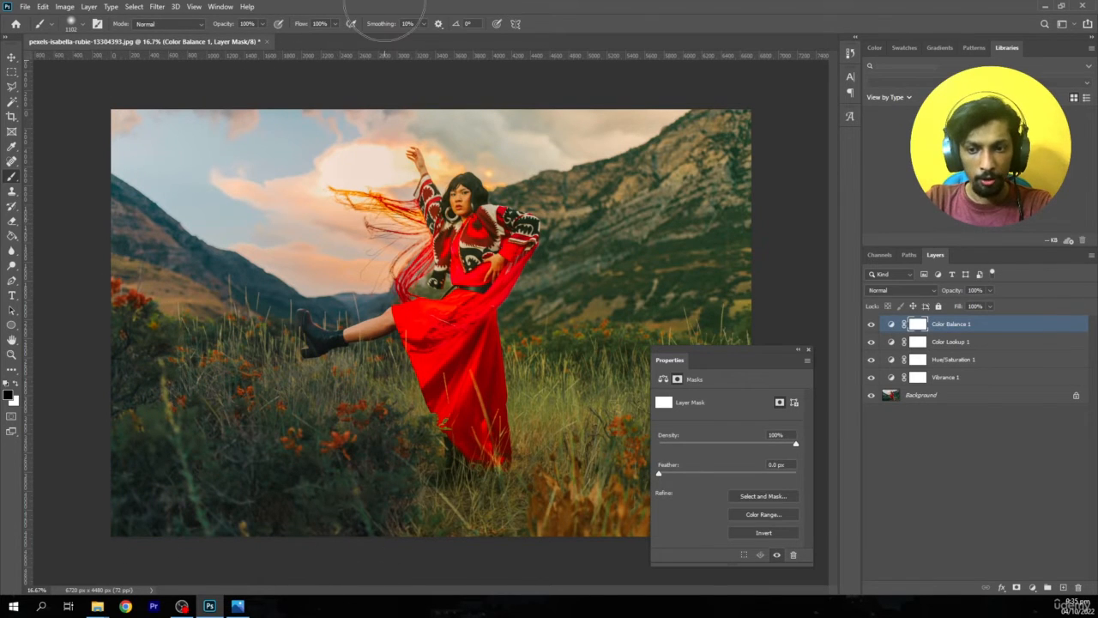
key(ctrl+i)
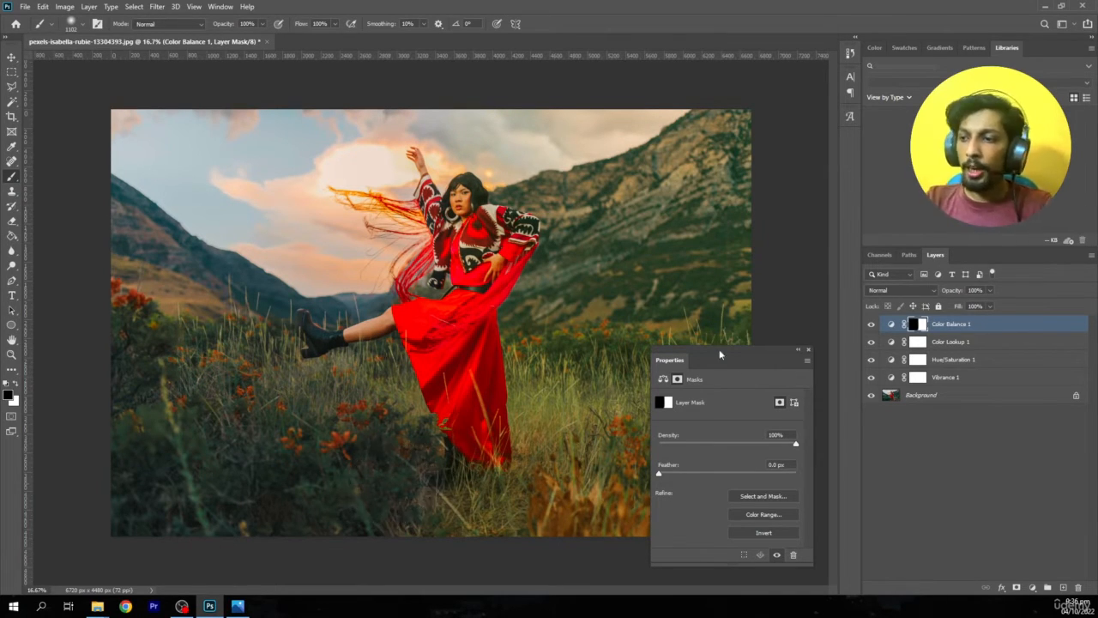
Delete the Color Balance, Color Lookup, Hue/Saturation and Vibrance adjustment layers together, leaving only the Background.
click(891, 324)
shift+click(891, 378)
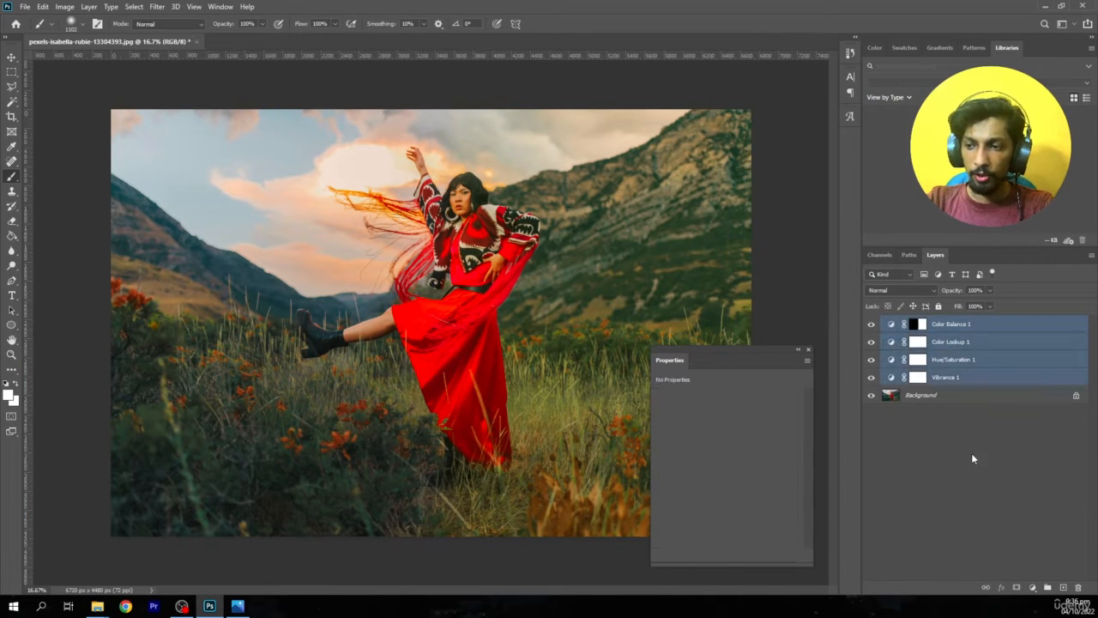
click(1079, 587)
click(496, 225)
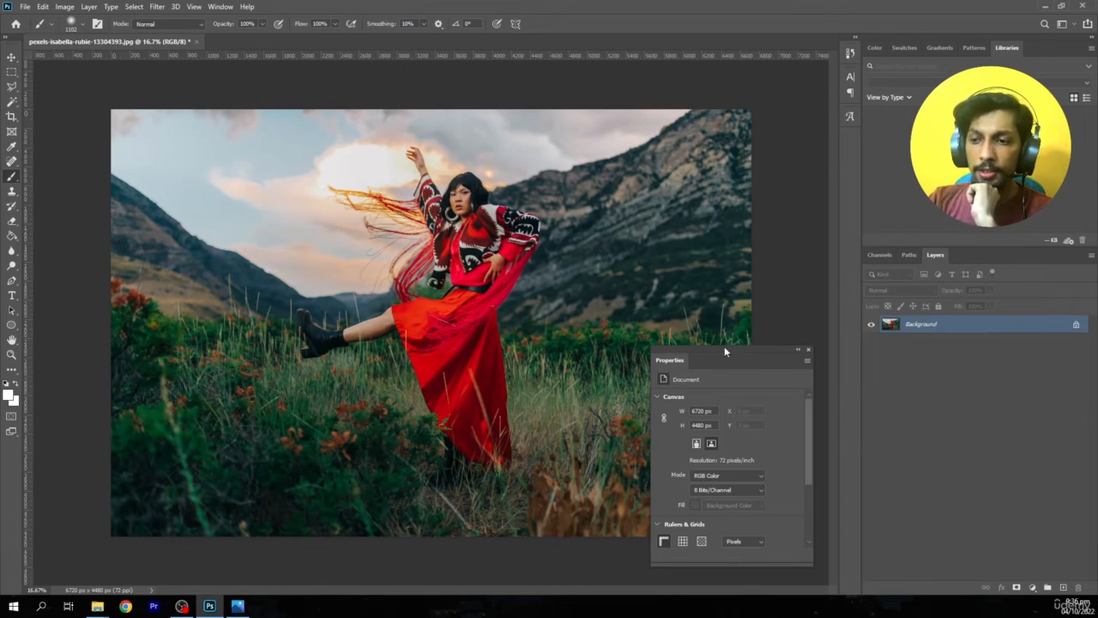
Add a Black & White adjustment layer with the Default preset above the Background.
drag(771, 351, 789, 364)
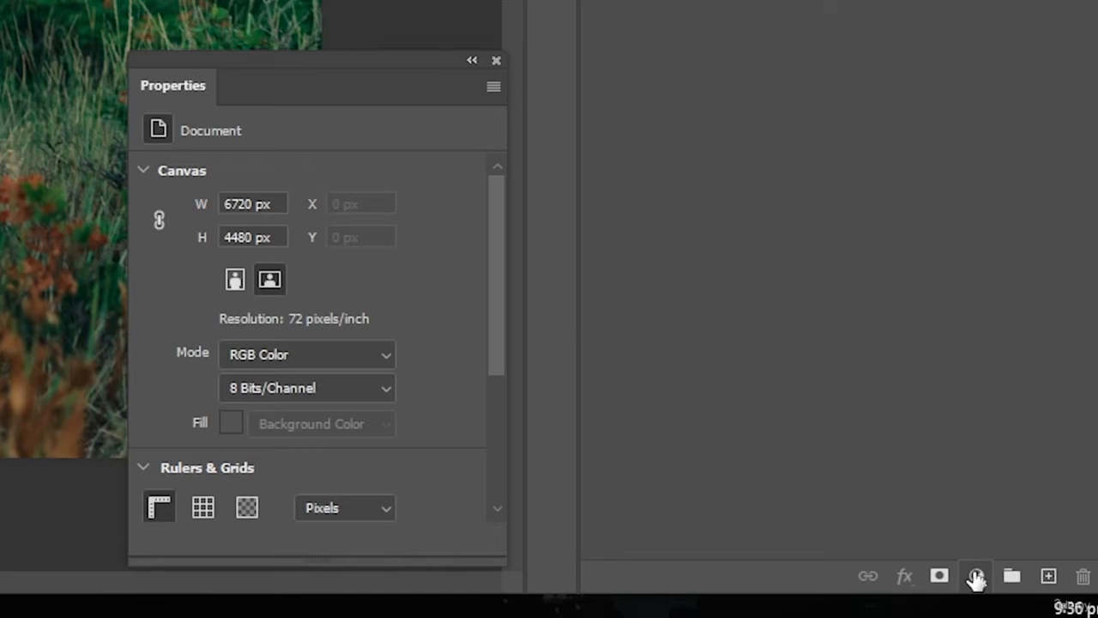
click(1032, 587)
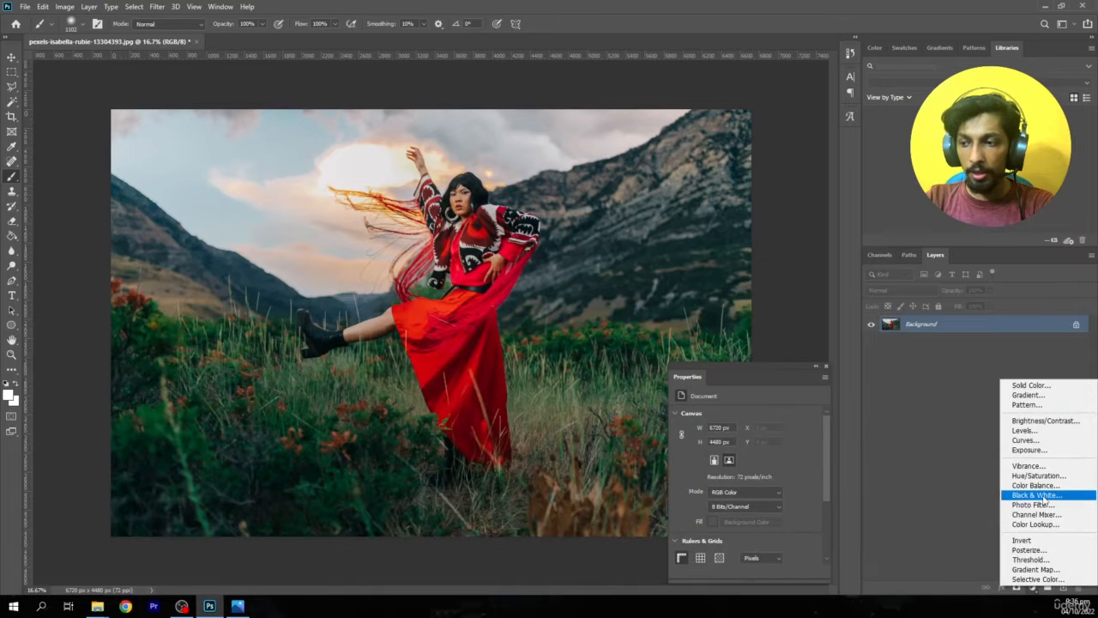
click(1039, 495)
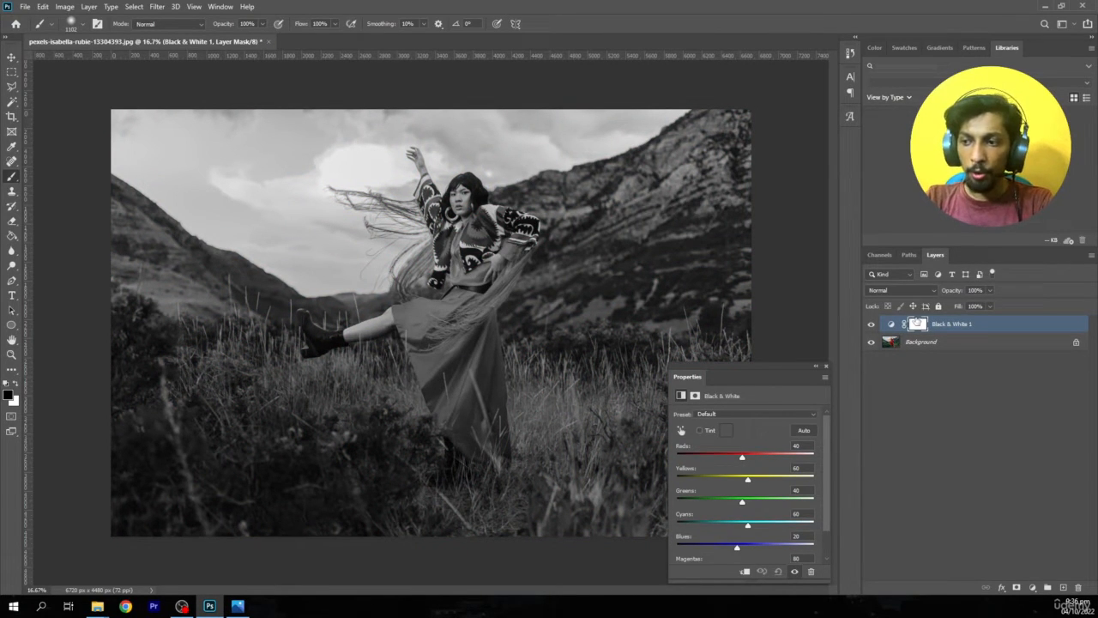
Paint black on the Black & White layer mask over the woman's skirt with a 500 px soft brush to bring back its colour.
click(917, 323)
scroll(441, 429, up, 5)
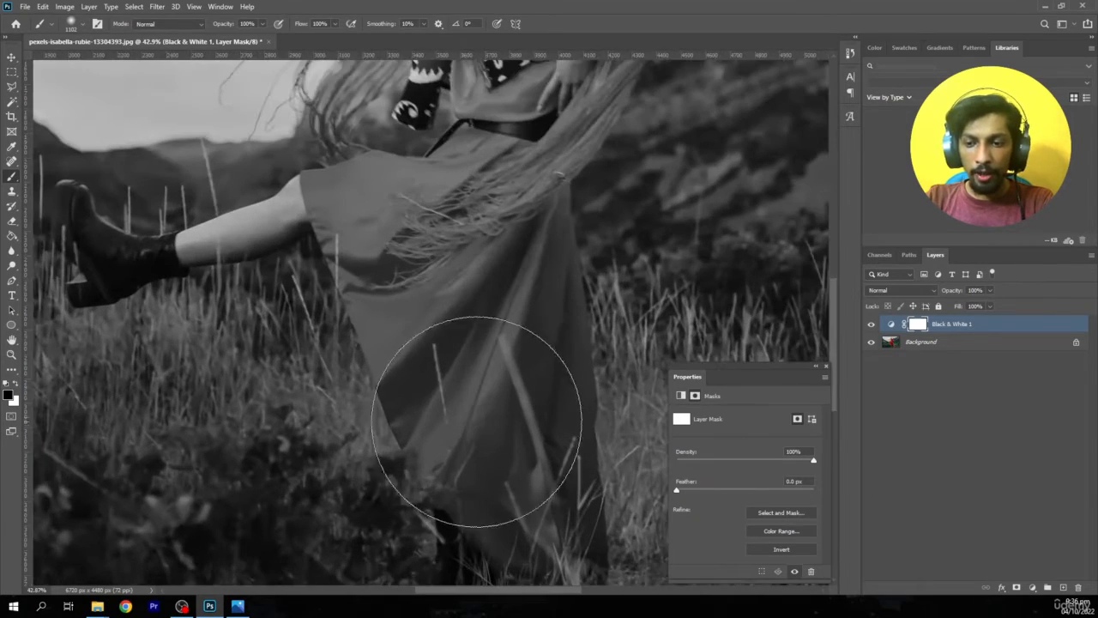
drag(476, 421, 437, 387)
key([)
key([)
key([)
key([)
key([)
key([)
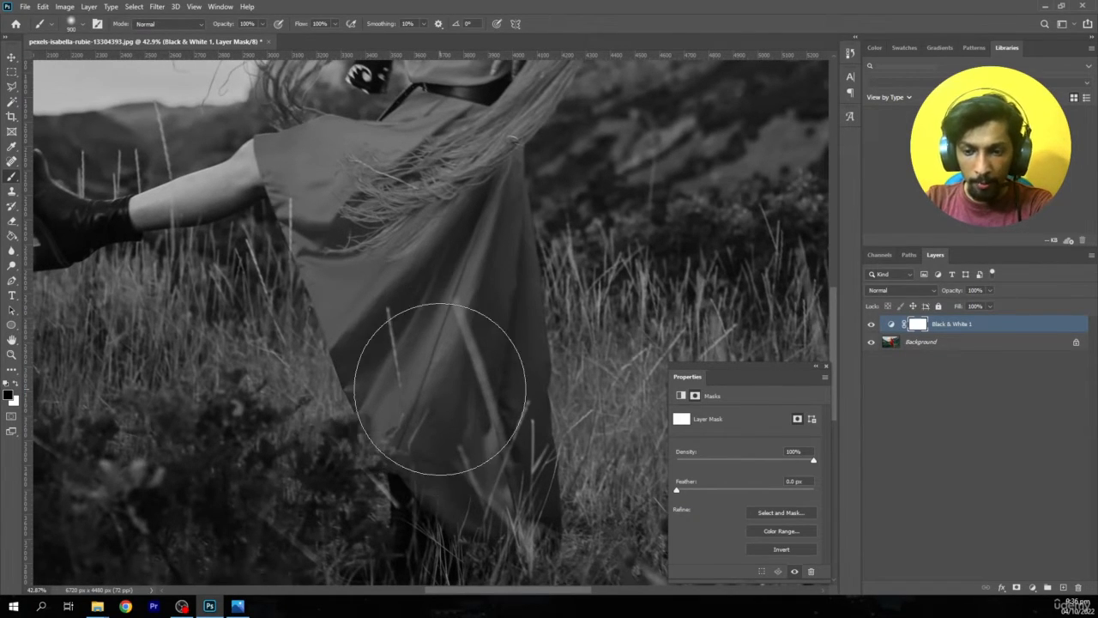
drag(468, 396, 451, 390)
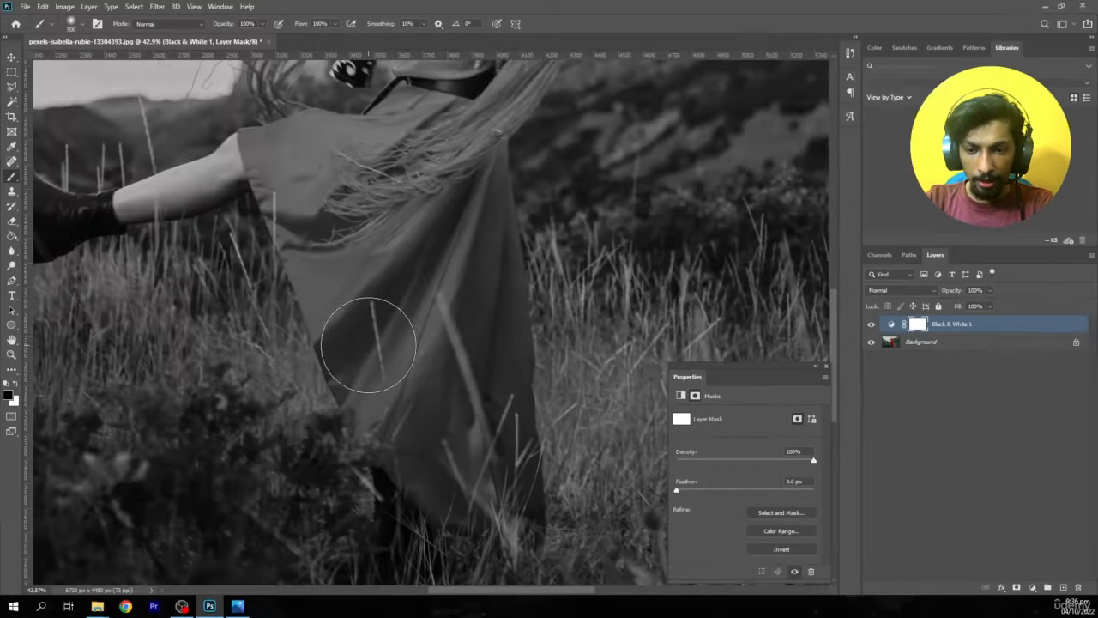
mouse_move(369, 345)
mouse_down()
mouse_move(400, 372)
mouse_move(422, 418)
mouse_move(506, 493)
mouse_move(468, 266)
mouse_move(473, 191)
mouse_move(442, 246)
mouse_move(417, 343)
mouse_up()
mouse_move(373, 236)
mouse_down()
mouse_move(450, 366)
mouse_move(503, 490)
mouse_up()
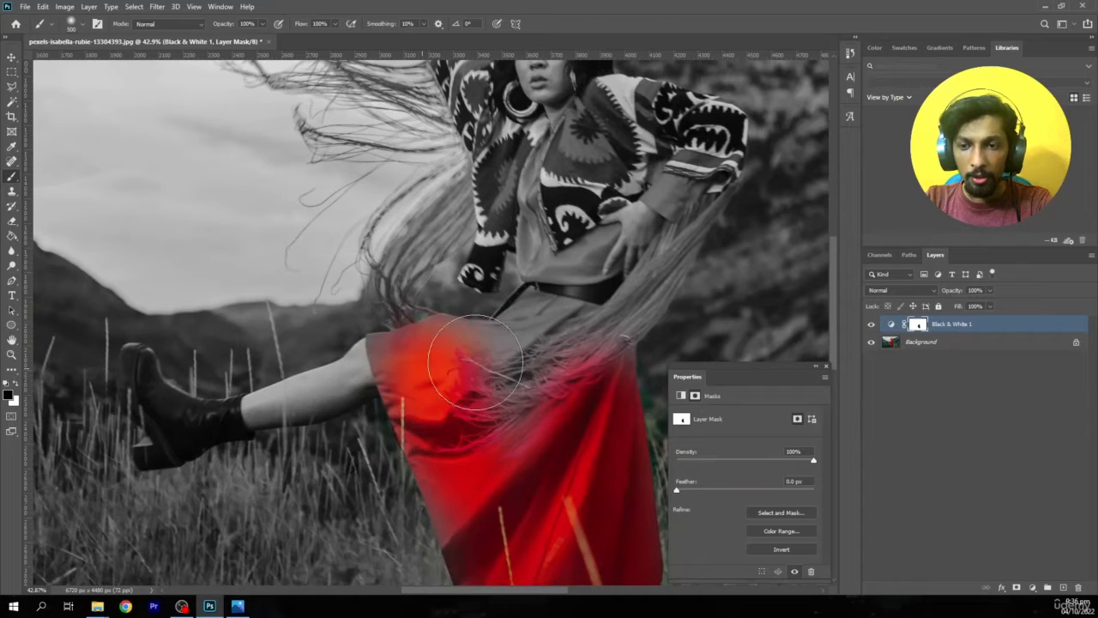
drag(475, 361, 520, 361)
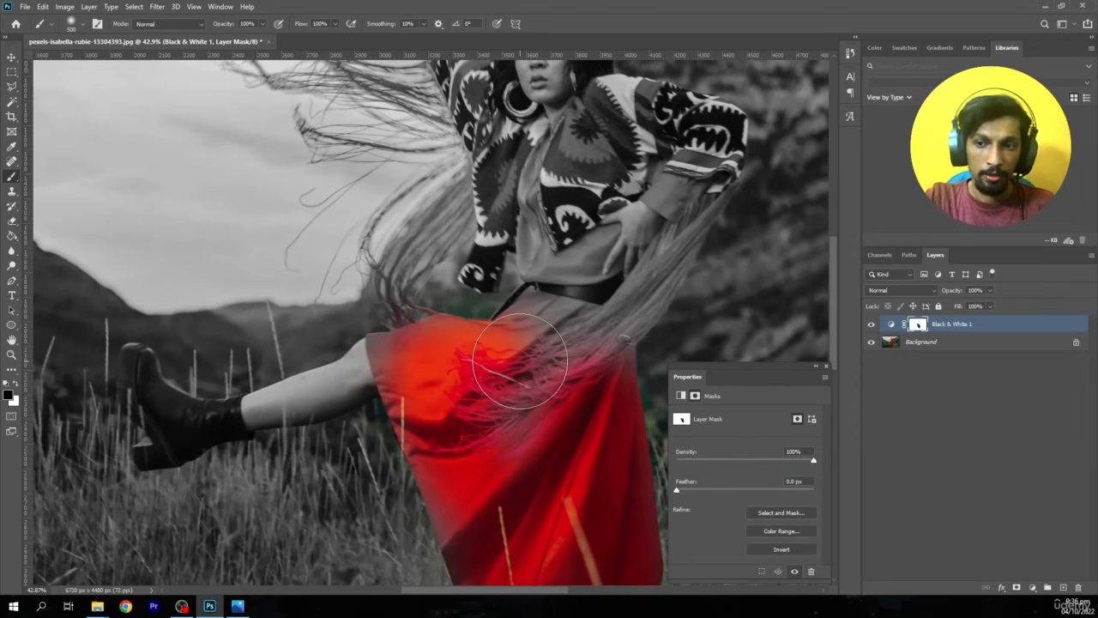
Reveal the colour of the woman's blouse, belt and patterned jacket on the mask with a 200 px soft brush.
mouse_move(520, 361)
mouse_down()
mouse_move(563, 318)
mouse_move(585, 266)
mouse_move(589, 153)
mouse_move(619, 133)
mouse_move(619, 117)
mouse_move(641, 117)
mouse_move(641, 103)
mouse_move(686, 105)
mouse_move(707, 129)
mouse_move(710, 155)
mouse_move(666, 201)
mouse_move(697, 146)
mouse_move(721, 131)
mouse_move(690, 112)
mouse_move(635, 156)
mouse_up()
key([)
click(83, 24)
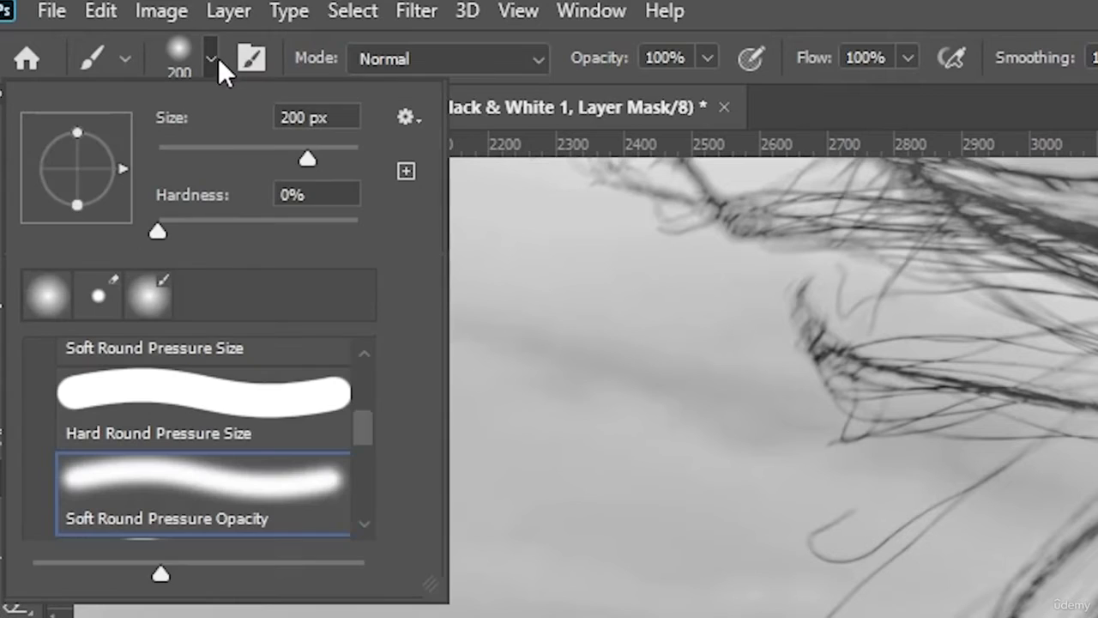
click(602, 124)
mouse_move(562, 142)
mouse_down()
mouse_move(499, 187)
mouse_move(484, 269)
mouse_move(535, 421)
mouse_up()
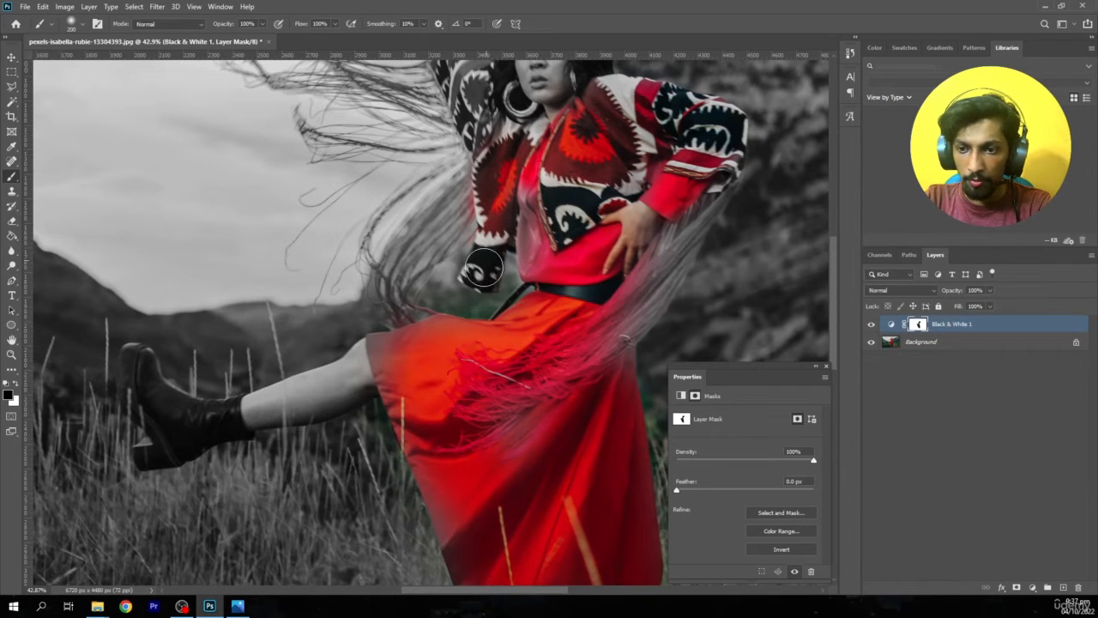
mouse_move(550, 299)
mouse_down()
mouse_move(511, 204)
mouse_move(509, 161)
mouse_move(529, 236)
mouse_move(498, 217)
mouse_move(546, 303)
mouse_up()
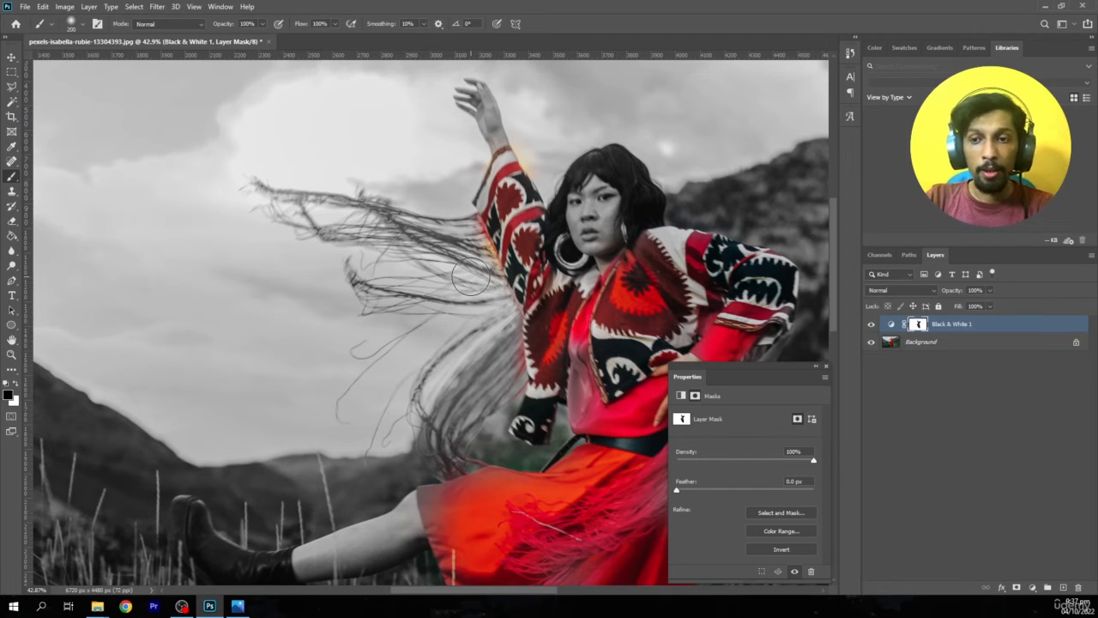
Swap the brush colour to white and paint away the colour spill beside the raised sleeve on the mask.
scroll(479, 249, up, 3)
scroll(479, 248, up, 3)
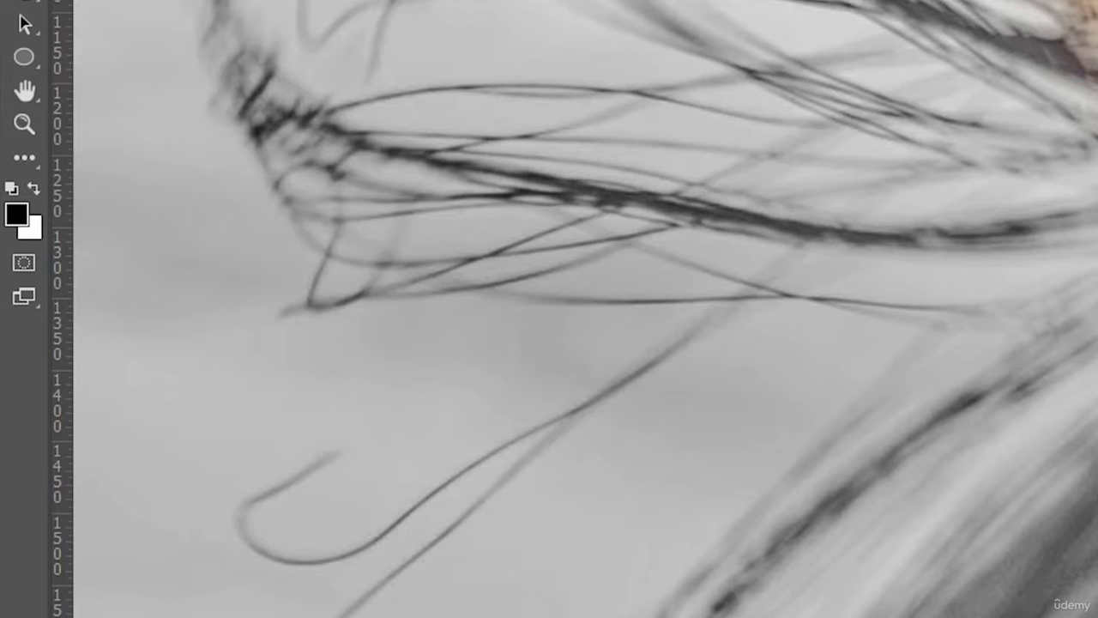
key(x)
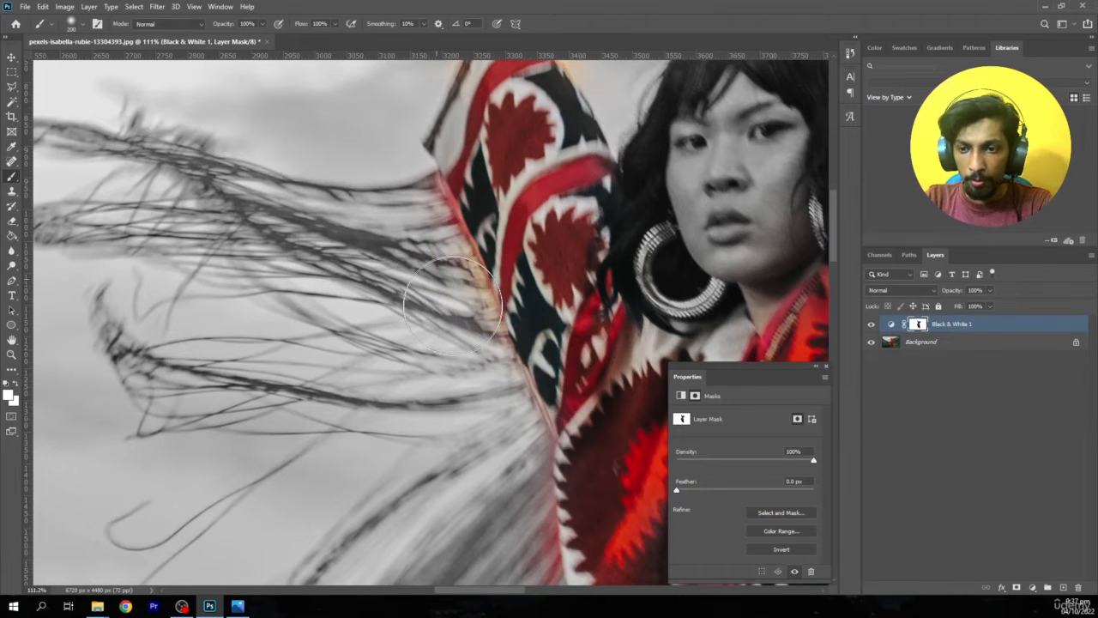
scroll(375, 354, down, 3)
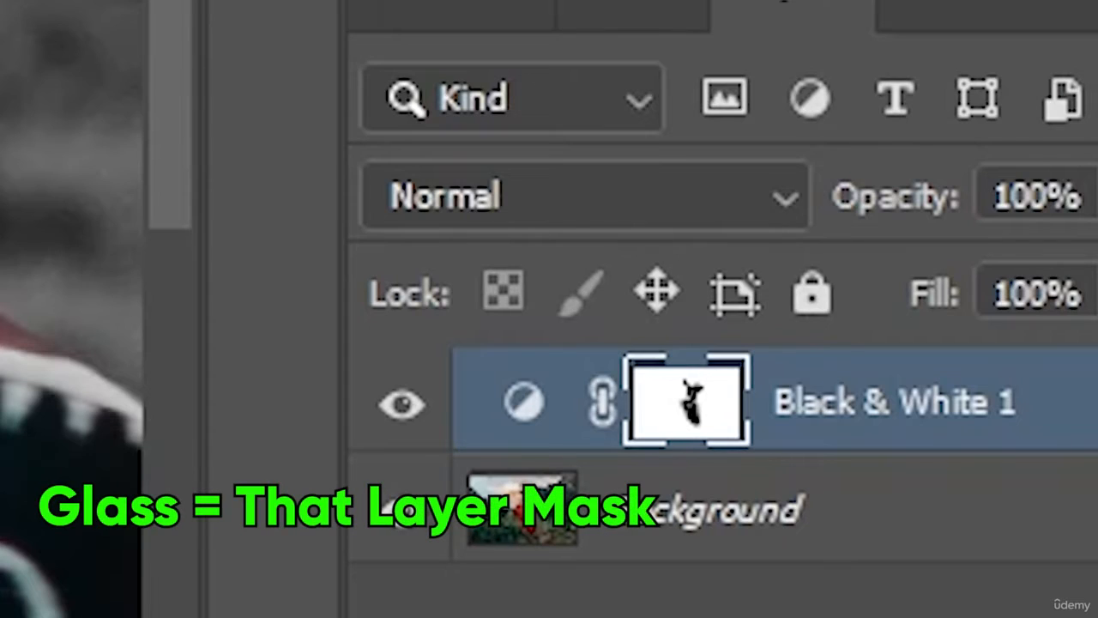
Set the foreground to near-black and reveal the red fringe hanging from the bent arm with a 175 px brush.
click(9, 395)
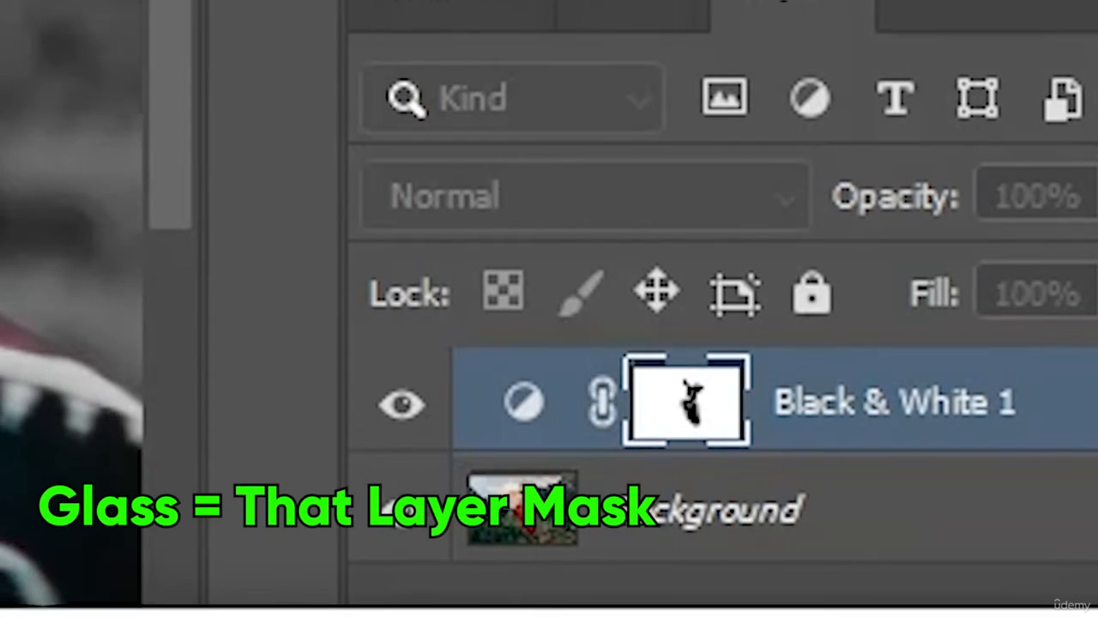
click(695, 513)
click(946, 389)
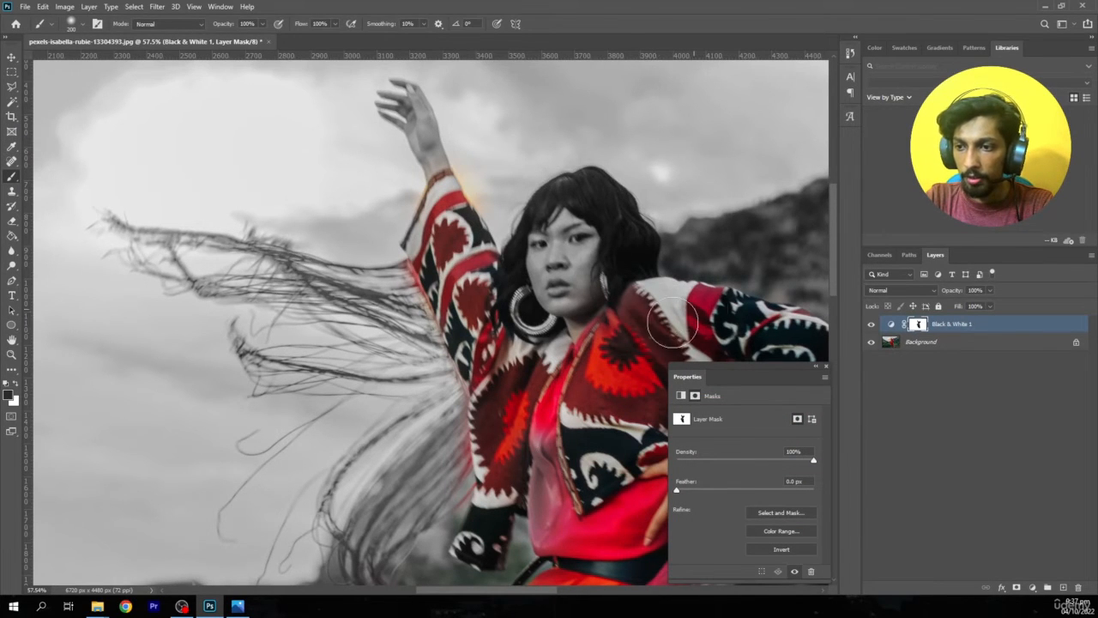
drag(667, 324, 668, 103)
drag(475, 257, 546, 153)
drag(535, 259, 463, 397)
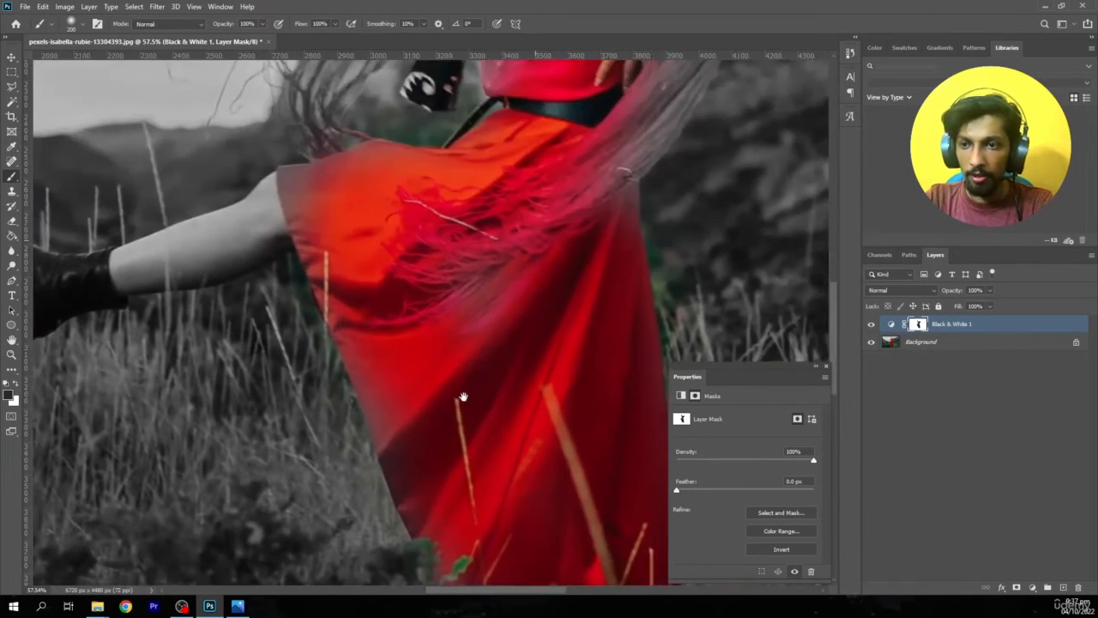
drag(499, 254, 481, 292)
drag(539, 195, 369, 388)
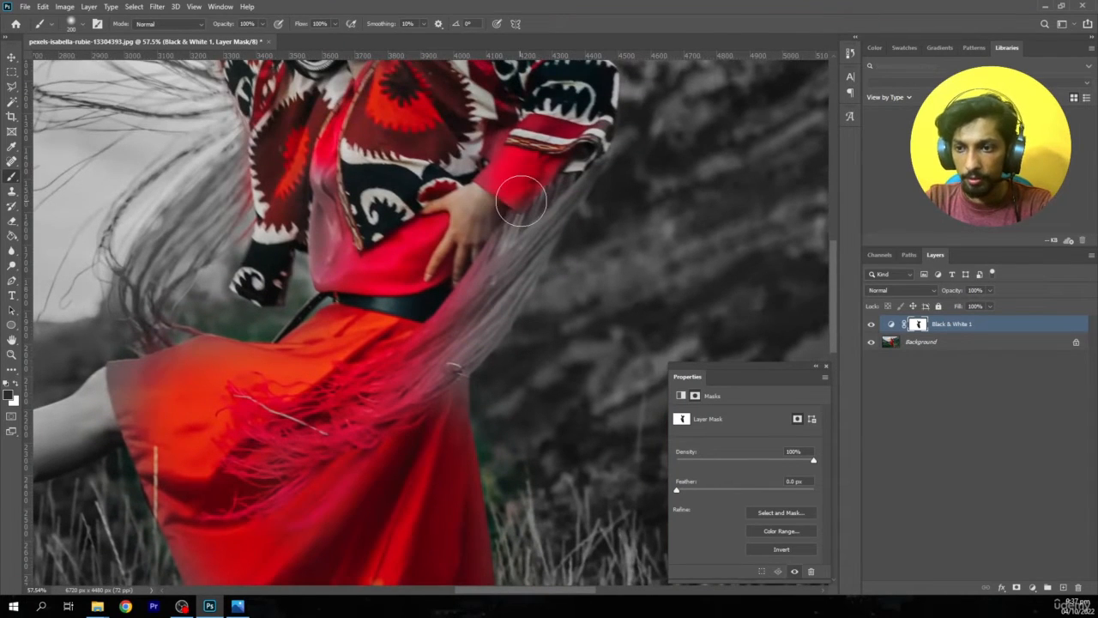
key([)
mouse_move(562, 191)
mouse_down()
mouse_move(464, 333)
mouse_move(506, 295)
mouse_move(420, 389)
mouse_up()
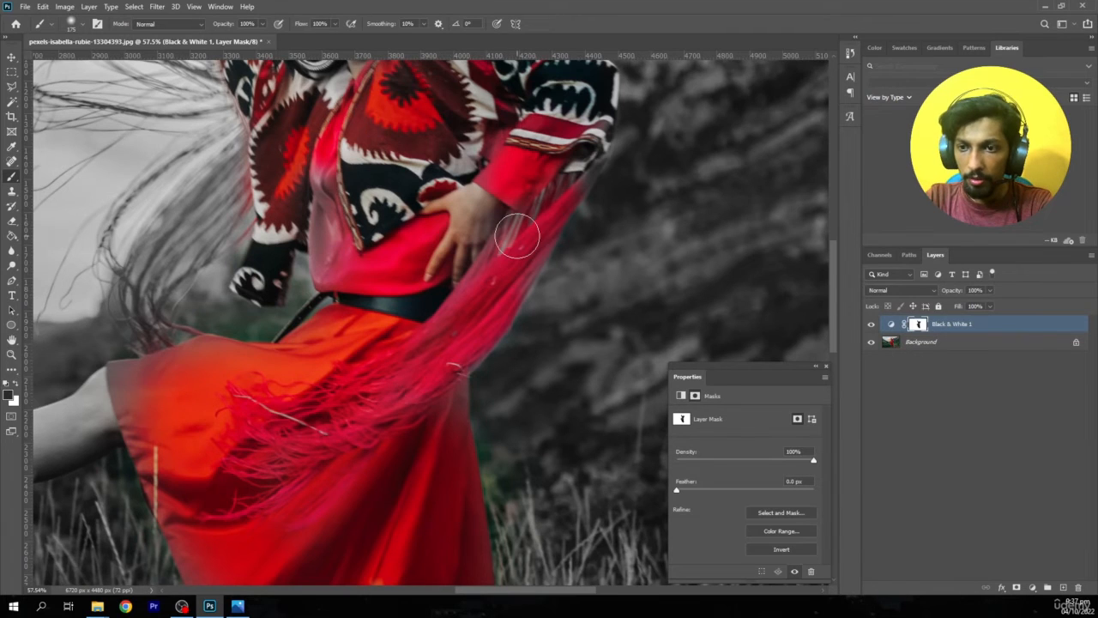
Reveal the skirt down to its hem on the mask, then clean up spill along the bush with a 125 px white brush.
drag(166, 421, 336, 208)
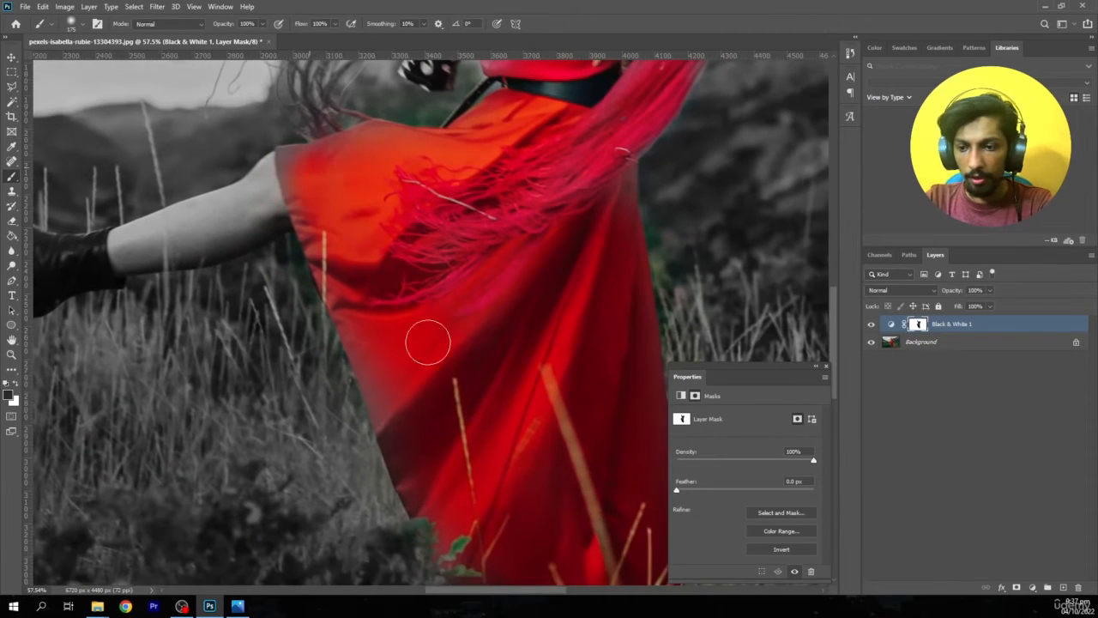
drag(485, 428, 361, 255)
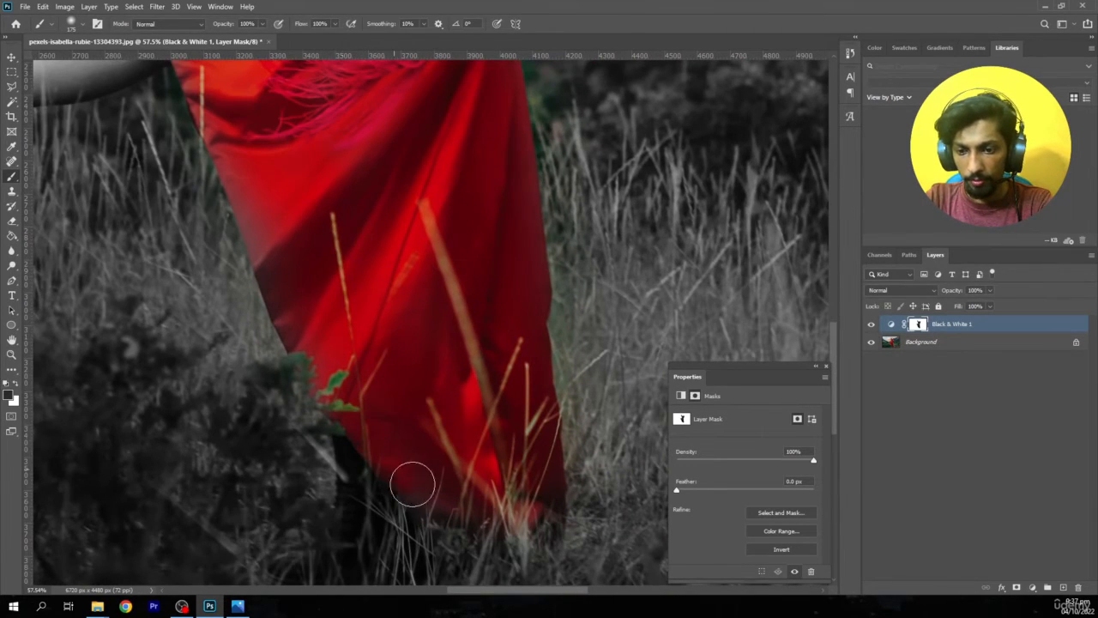
click(9, 395)
drag(738, 429, 691, 395)
click(928, 389)
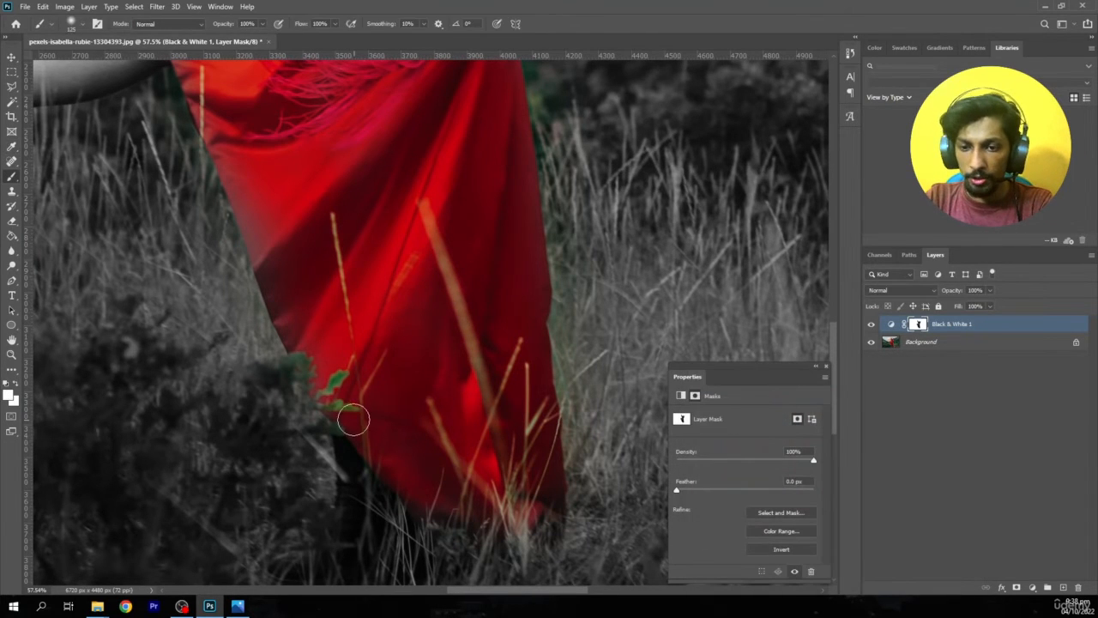
scroll(329, 405, down, 8)
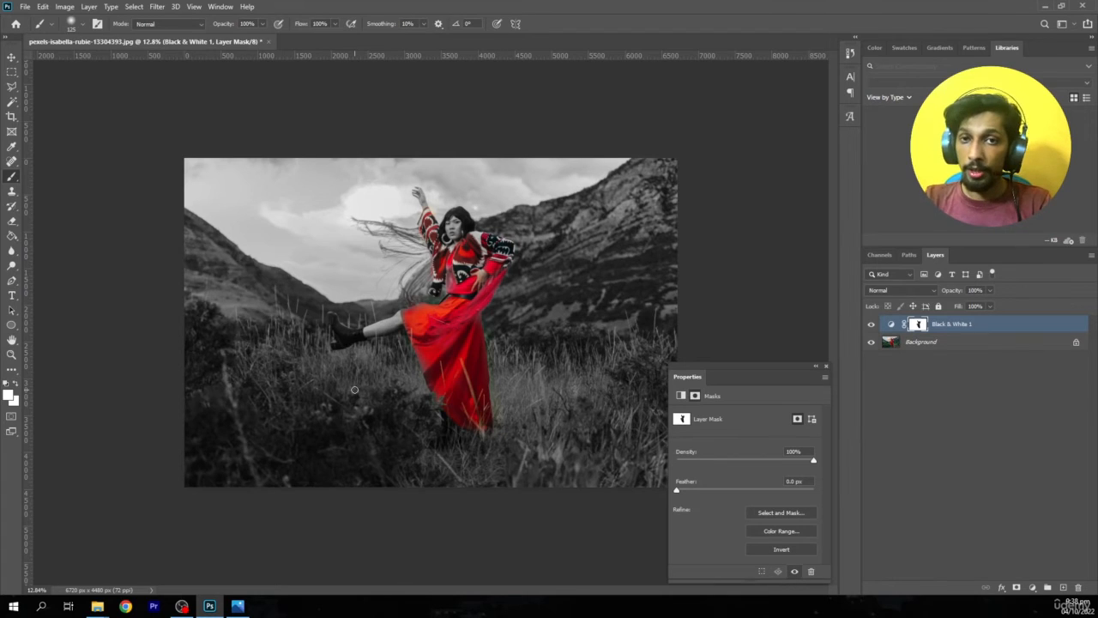
Add a Hue/Saturation adjustment layer on top with Hue +117 and Saturation -44 to turn the outfit green.
scroll(438, 304, up, 3)
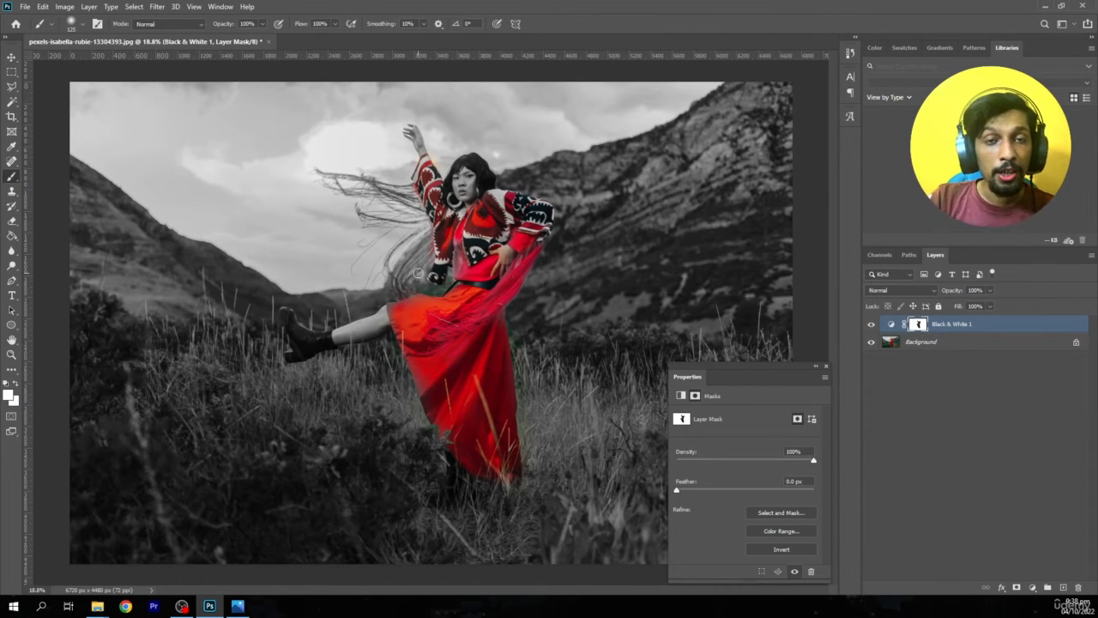
click(1031, 589)
click(1036, 479)
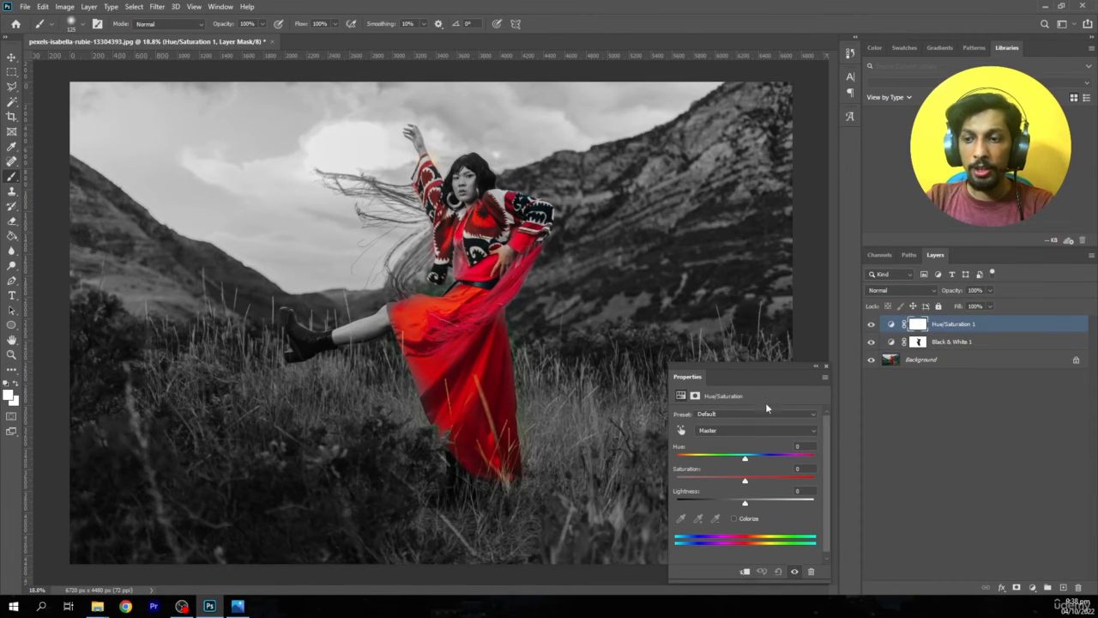
drag(748, 460, 717, 488)
Review the whole photo and hide the Hue/Saturation layer to compare the outfit's colours.
scroll(371, 397, down, 8)
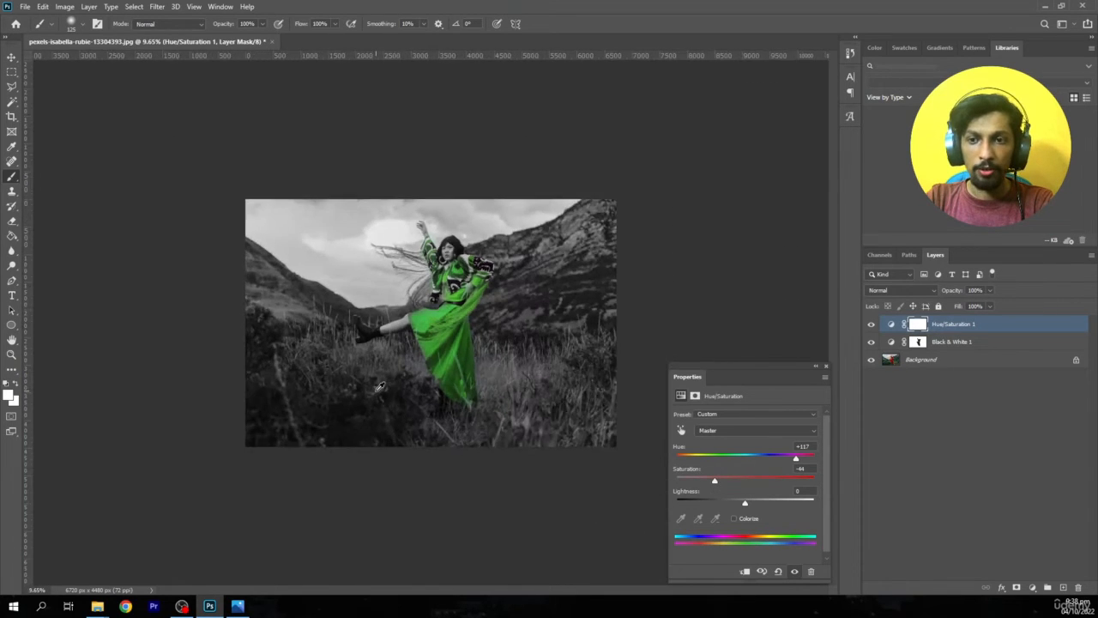
scroll(425, 402, up, 4)
scroll(427, 401, up, 1)
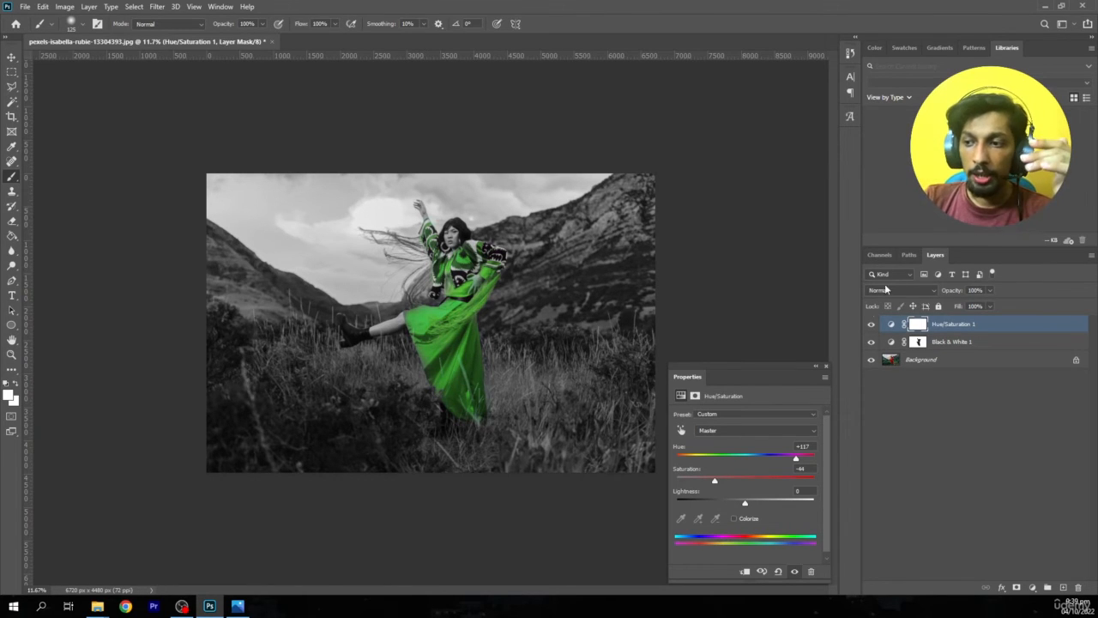
click(870, 324)
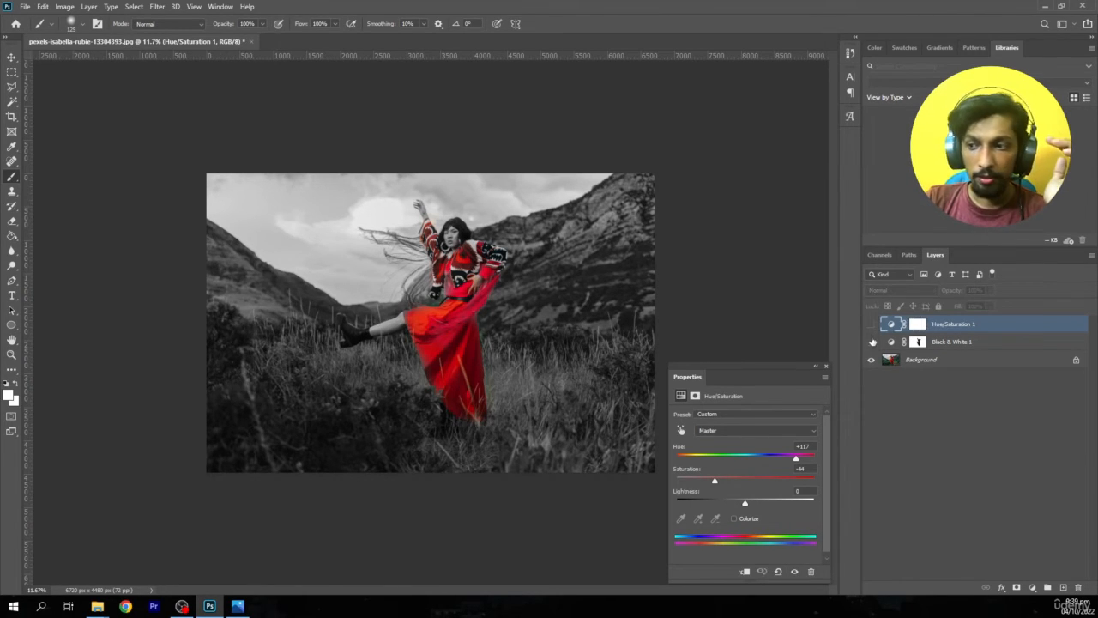
Compare the photo with the Black & White layer hidden and shown, and show the Hue/Saturation layer again.
click(871, 342)
click(872, 341)
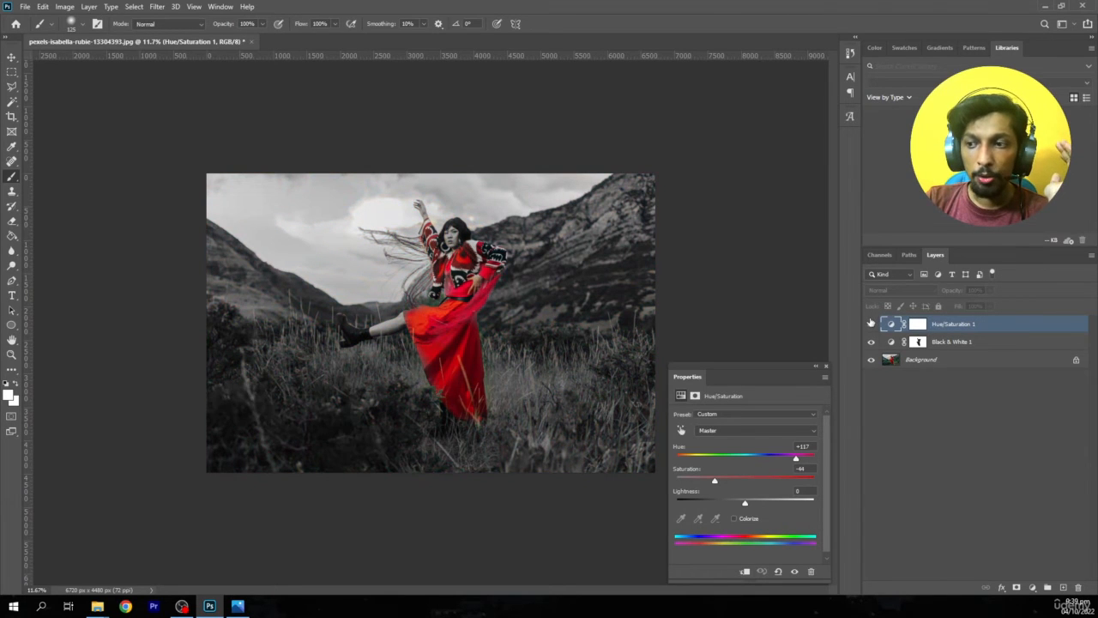
click(871, 323)
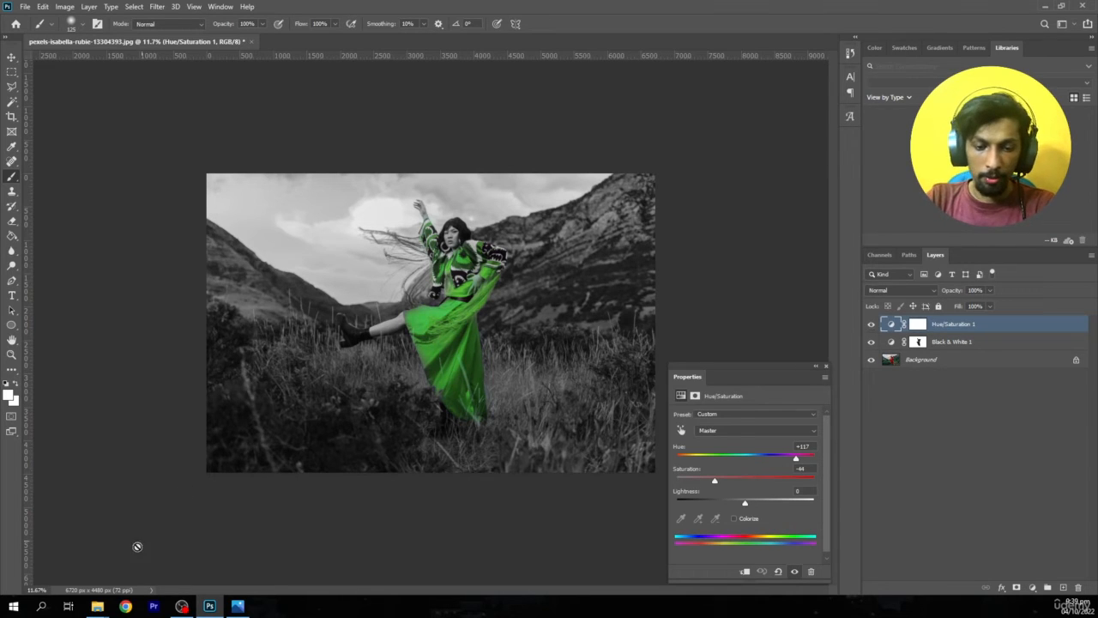
Open pexels-necip-duman-13022057.jpg from the file explorer as a separate document and add a Black & White adjustment layer.
click(97, 606)
drag(727, 146, 317, 45)
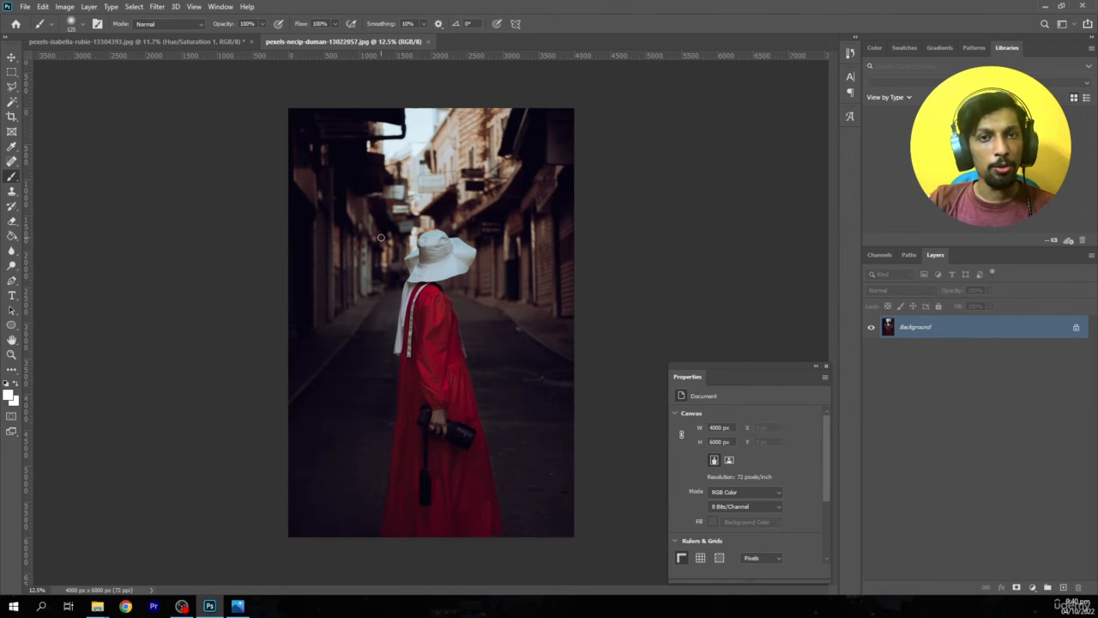
click(1033, 587)
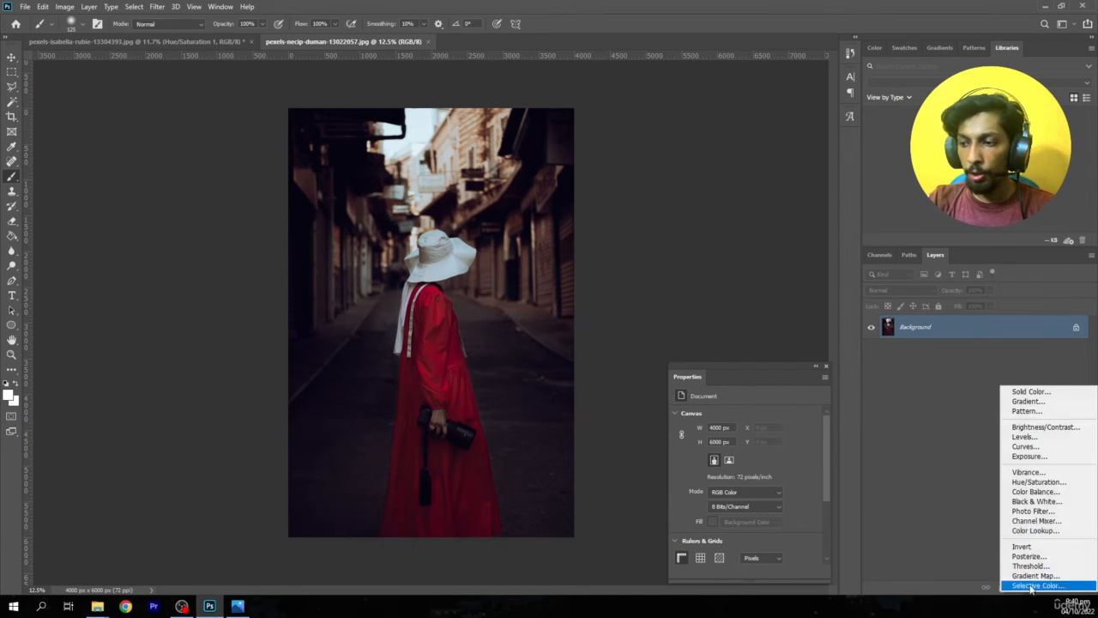
click(1035, 502)
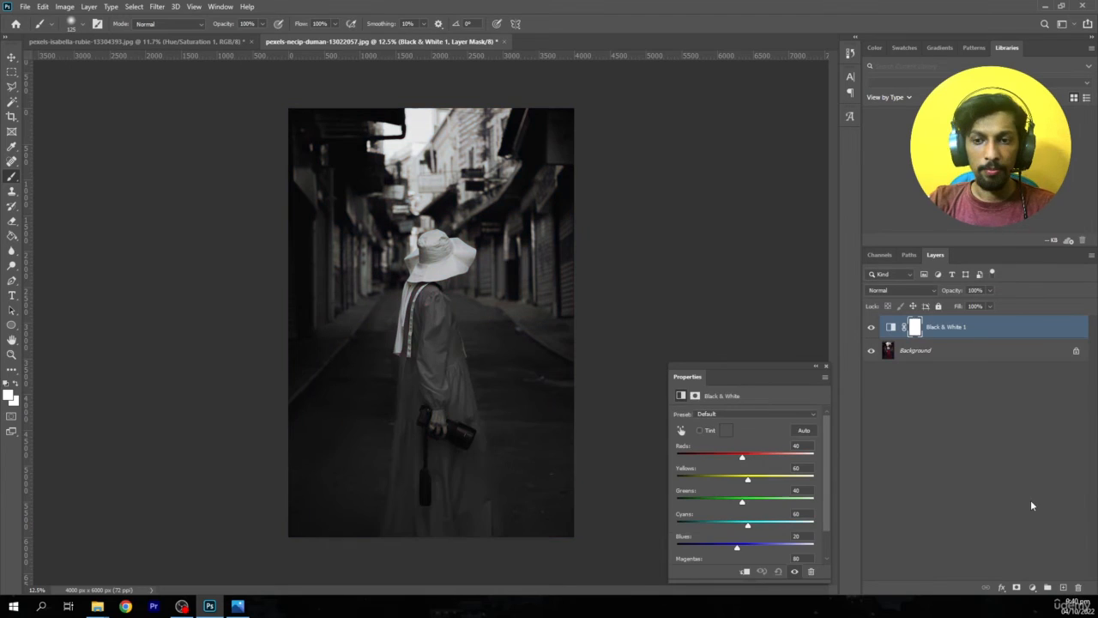
Set the foreground to near-black #171717 and brush on the Black & White mask to reveal the red sleeve and bodice.
click(917, 328)
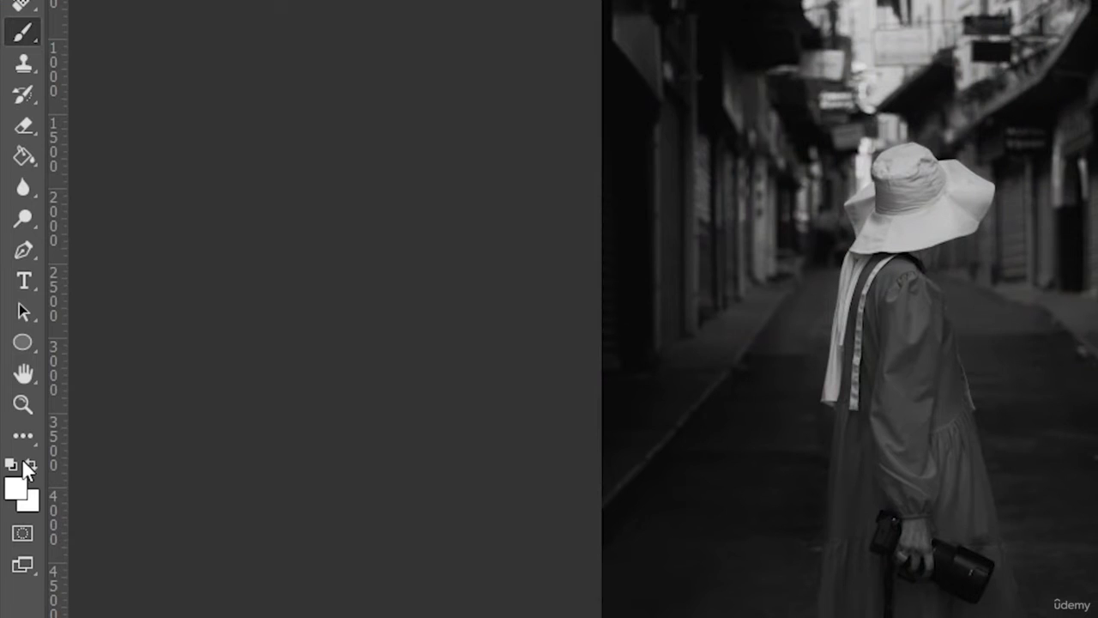
click(10, 394)
click(689, 525)
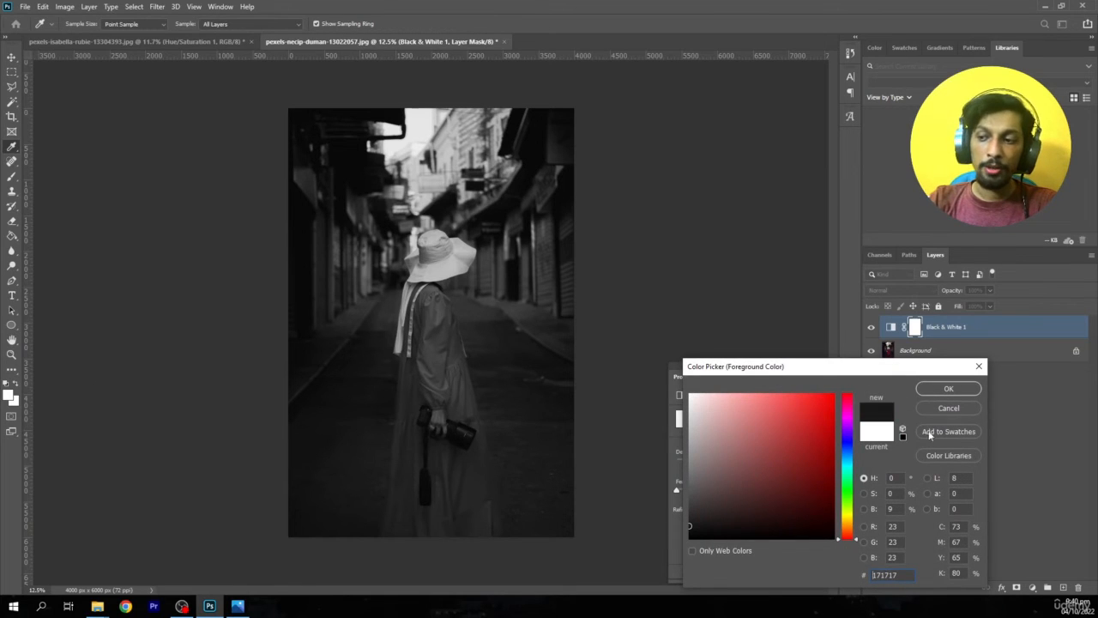
click(948, 389)
key(b)
scroll(484, 386, up, 3)
scroll(454, 329, down, 2)
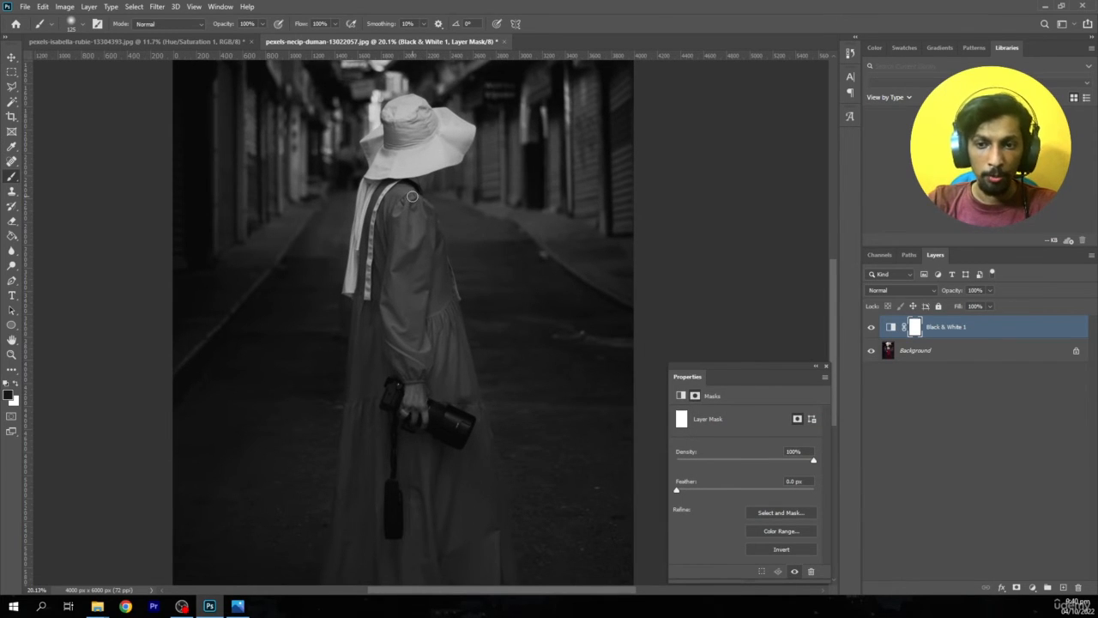
mouse_move(409, 201)
mouse_down()
mouse_move(431, 248)
mouse_move(409, 206)
mouse_move(387, 194)
mouse_move(394, 282)
mouse_move(414, 304)
mouse_move(416, 223)
mouse_move(404, 347)
mouse_move(440, 295)
mouse_move(462, 369)
mouse_up()
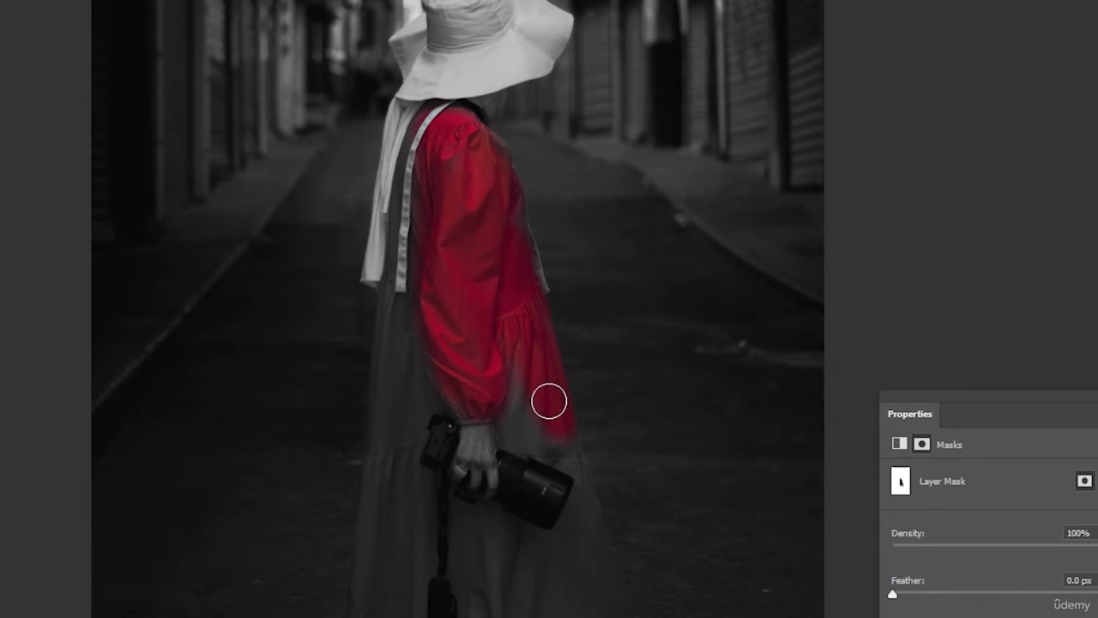
Reveal the red skirt around the camera and down to its hem on the mask, enlarging the brush for the wide areas.
mouse_move(549, 401)
mouse_down()
mouse_move(525, 444)
mouse_move(574, 456)
mouse_move(594, 603)
mouse_move(574, 497)
mouse_move(575, 611)
mouse_move(460, 614)
mouse_up()
key(])
key(])
key(])
key(])
drag(400, 594, 397, 507)
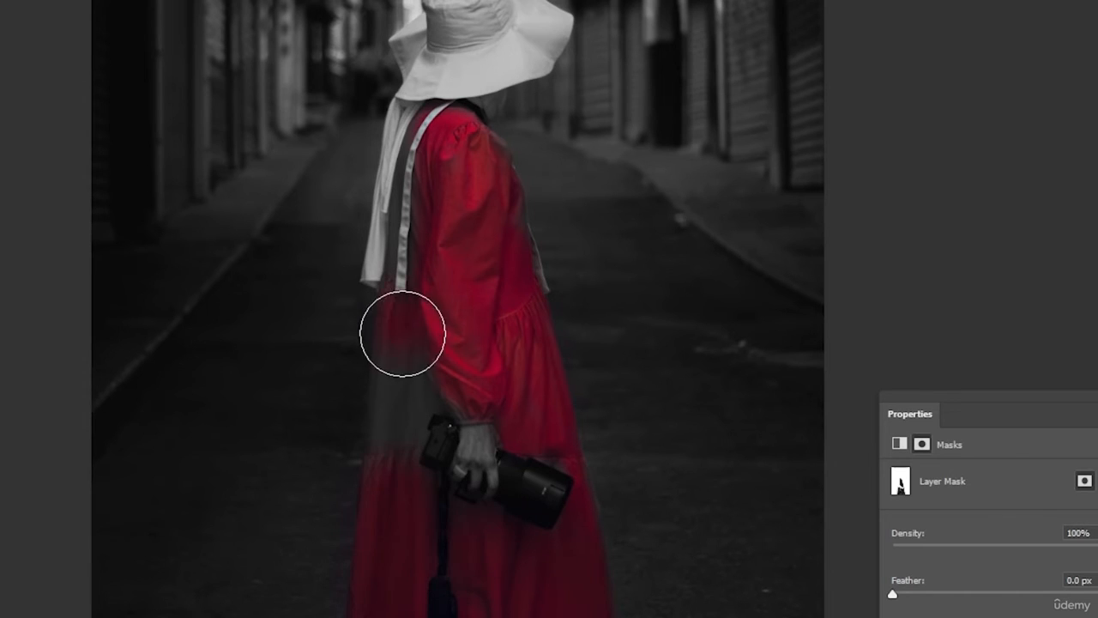
Reveal the rest of the dress's back beside the white straps with a smaller brush, ending at 200 px.
key([)
key([)
mouse_move(403, 334)
mouse_down()
mouse_move(383, 476)
mouse_move(440, 356)
mouse_up()
key([)
key([)
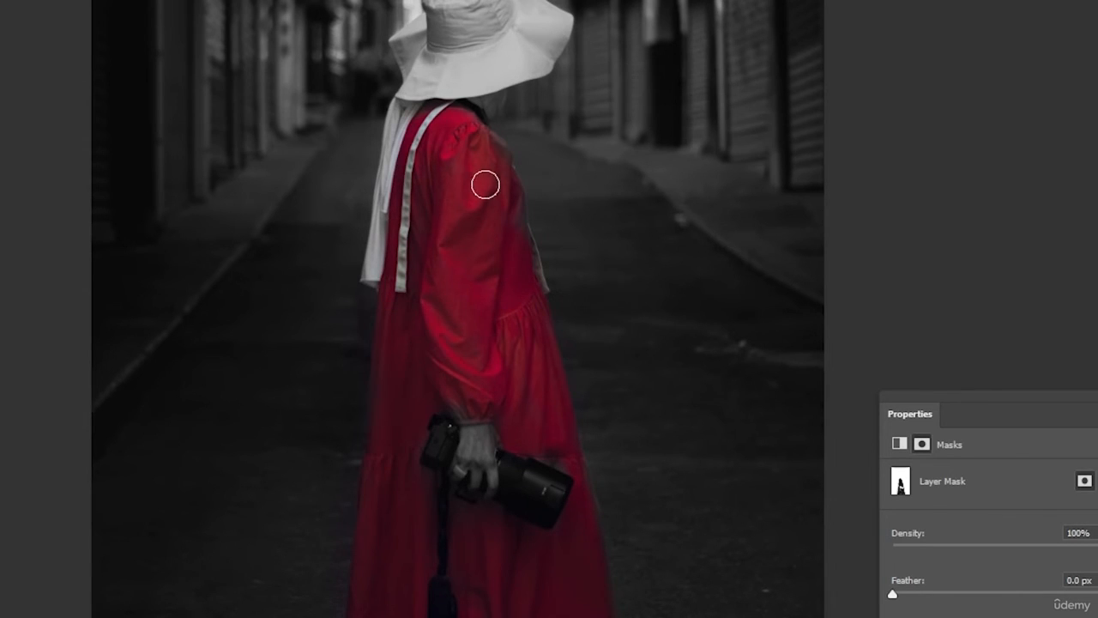
scroll(478, 260, down, 4)
key(ctrl+0)
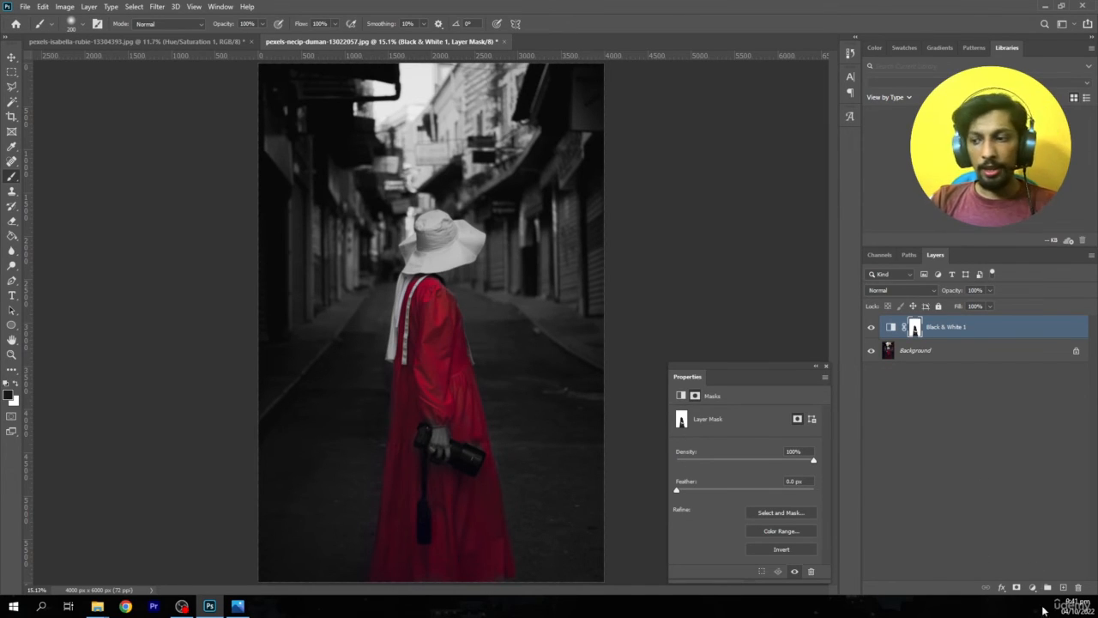
Add a Hue/Saturation adjustment layer on top with Hue +127 and Saturation -59 to turn the dress green.
click(1033, 588)
click(1046, 481)
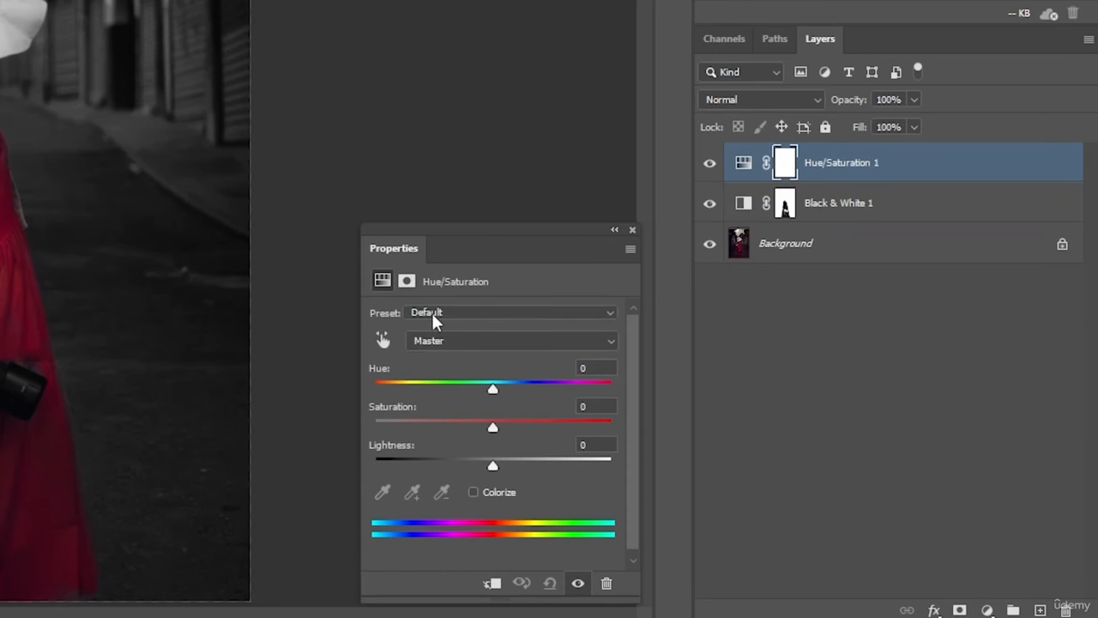
drag(502, 384, 452, 394)
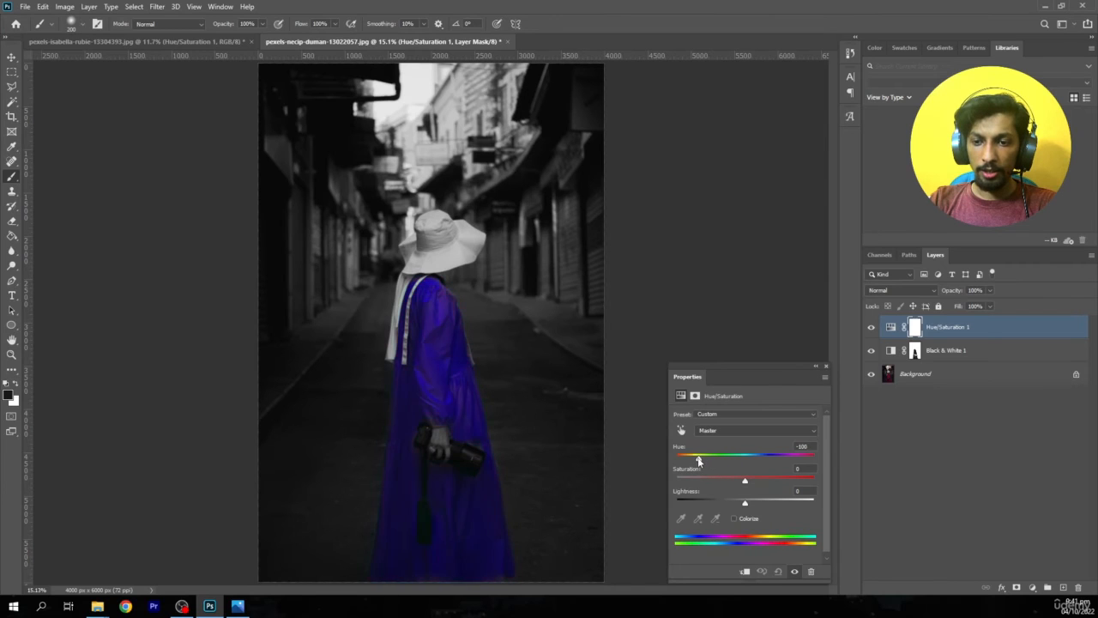
drag(722, 462, 797, 461)
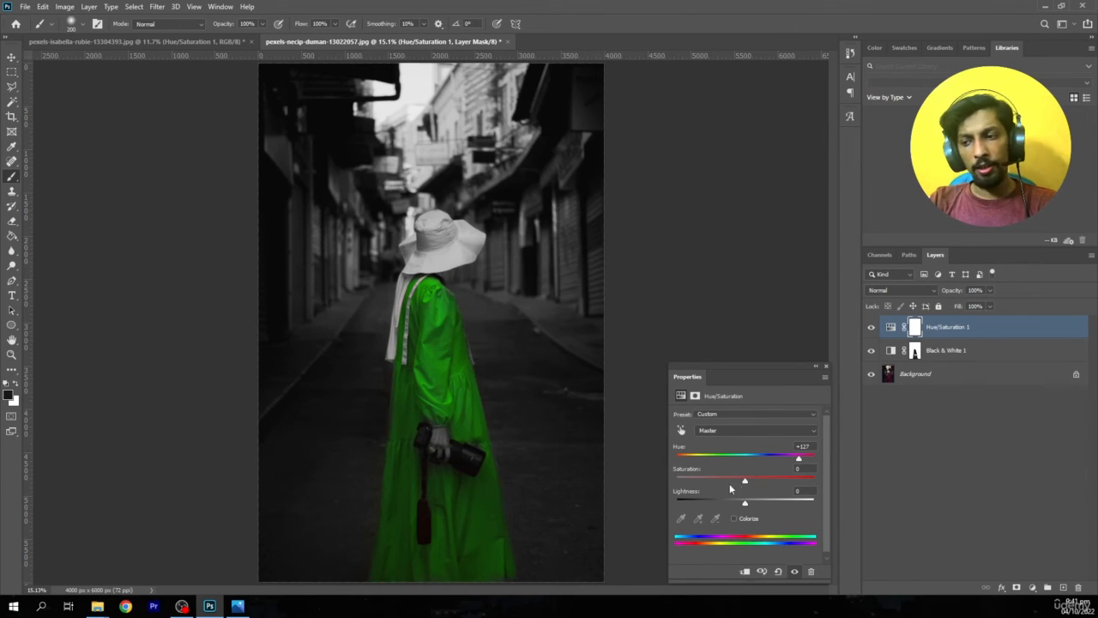
drag(743, 483, 705, 484)
Review the whole street photo and compare it with the finished pexels-isabella-rubie-13304393.jpg document.
scroll(526, 470, down, 3)
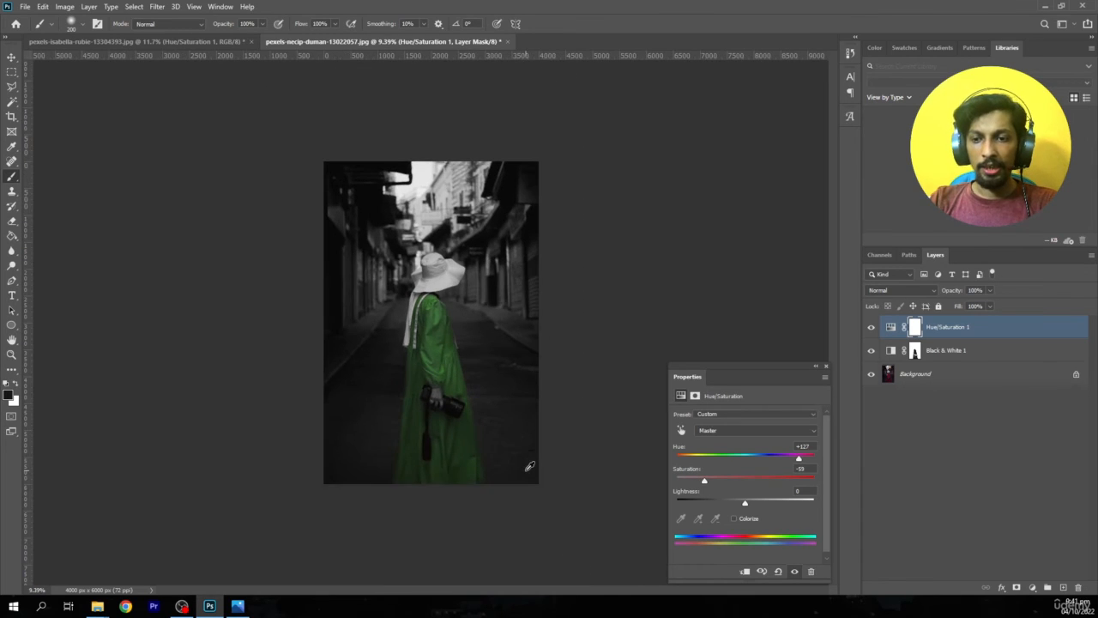
scroll(526, 471, up, 2)
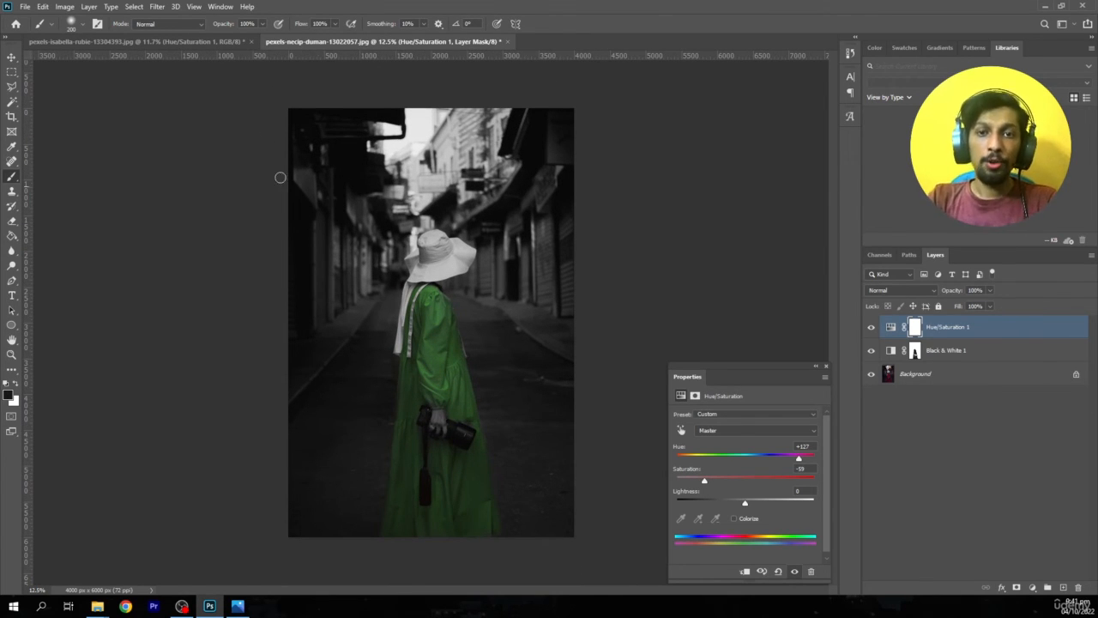
click(210, 43)
click(376, 41)
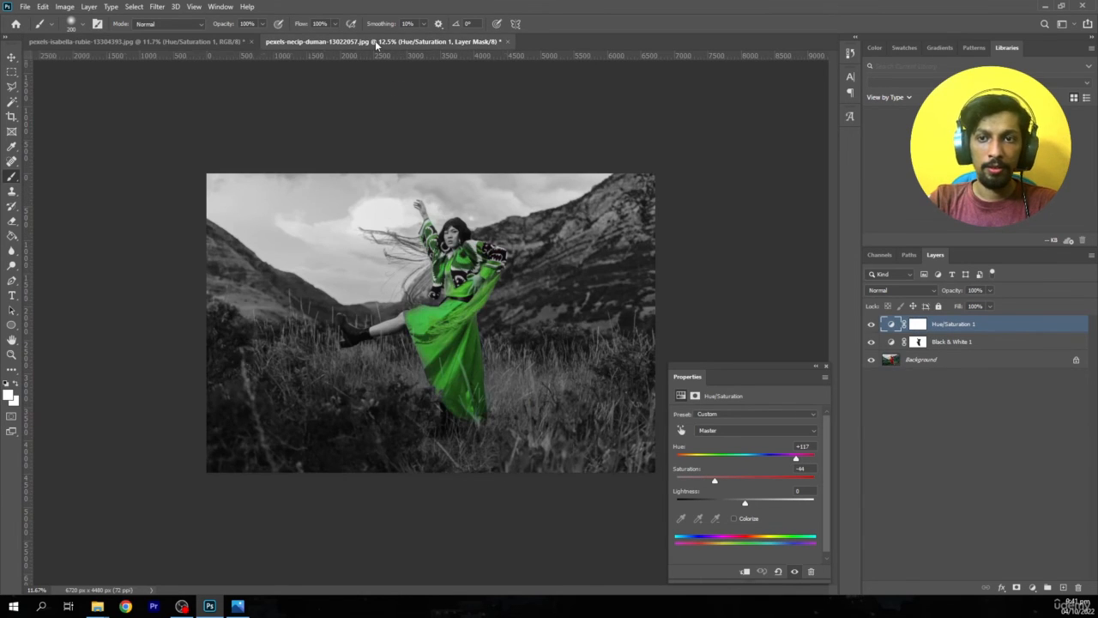